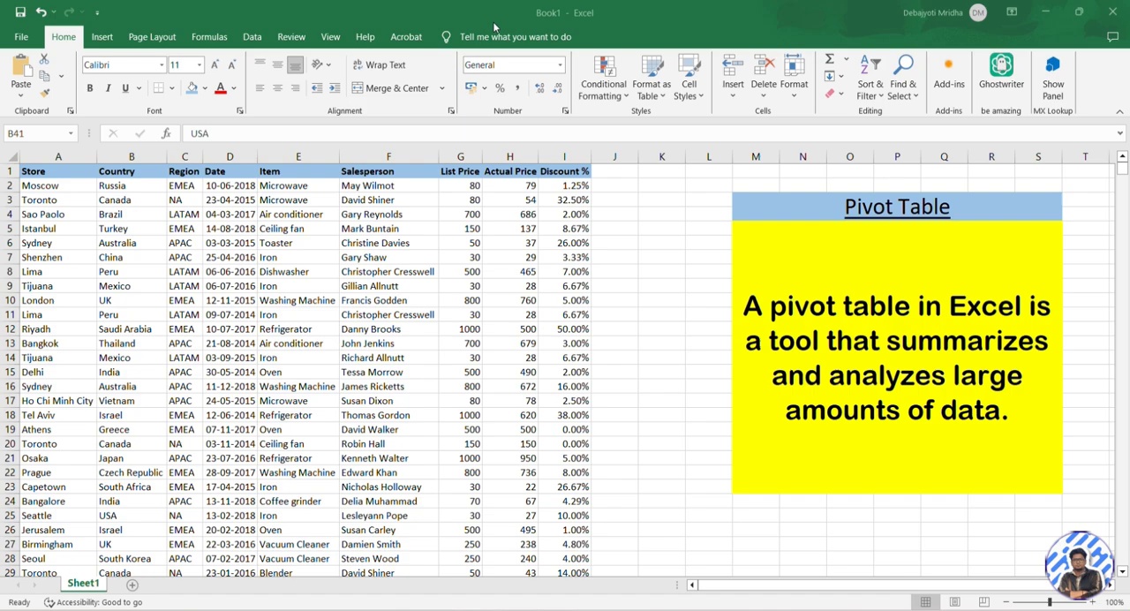
# Examine the sales records in the first data rows, going through the store, country, region, date, item, salesperson and list price
pyautogui.click(834, 246)
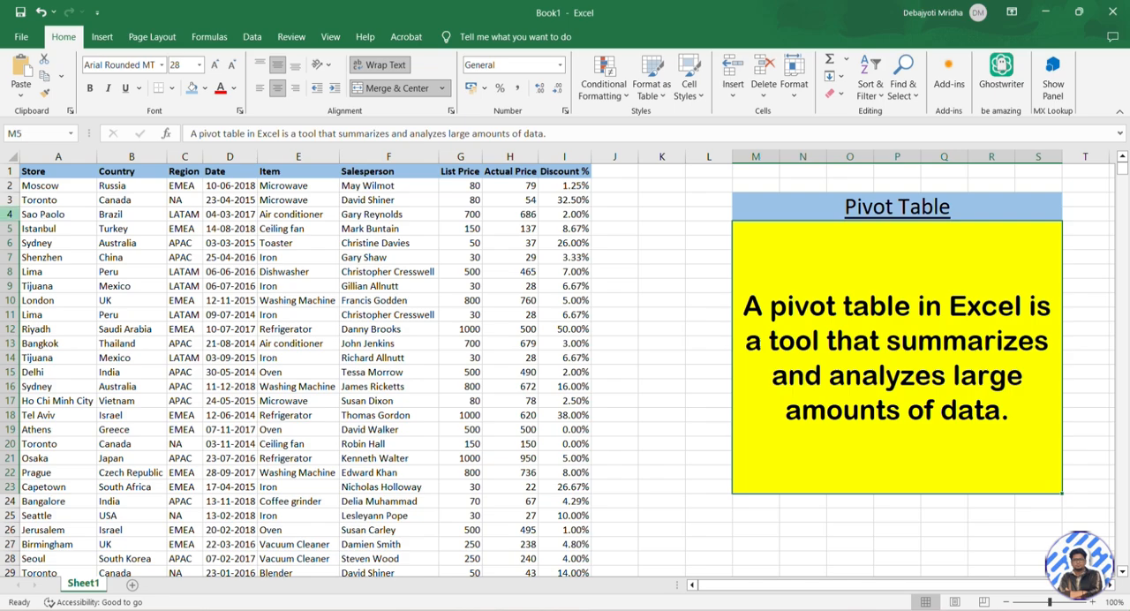
pyautogui.click(62, 230)
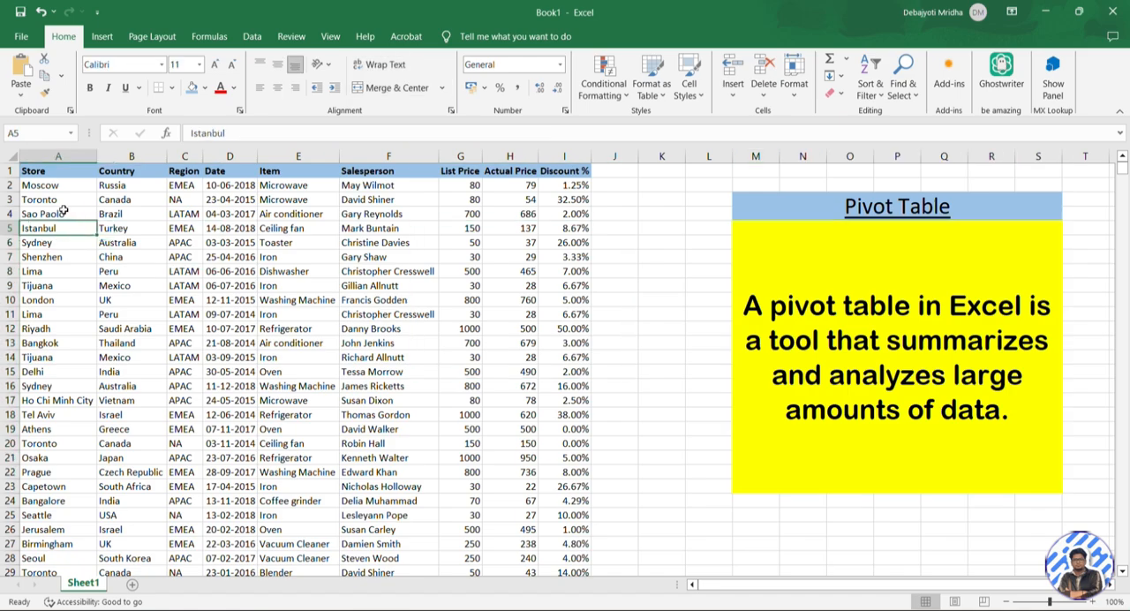
pyautogui.click(53, 188)
pyautogui.moveTo(21, 170); pyautogui.dragTo(578, 572)
pyautogui.click(265, 354)
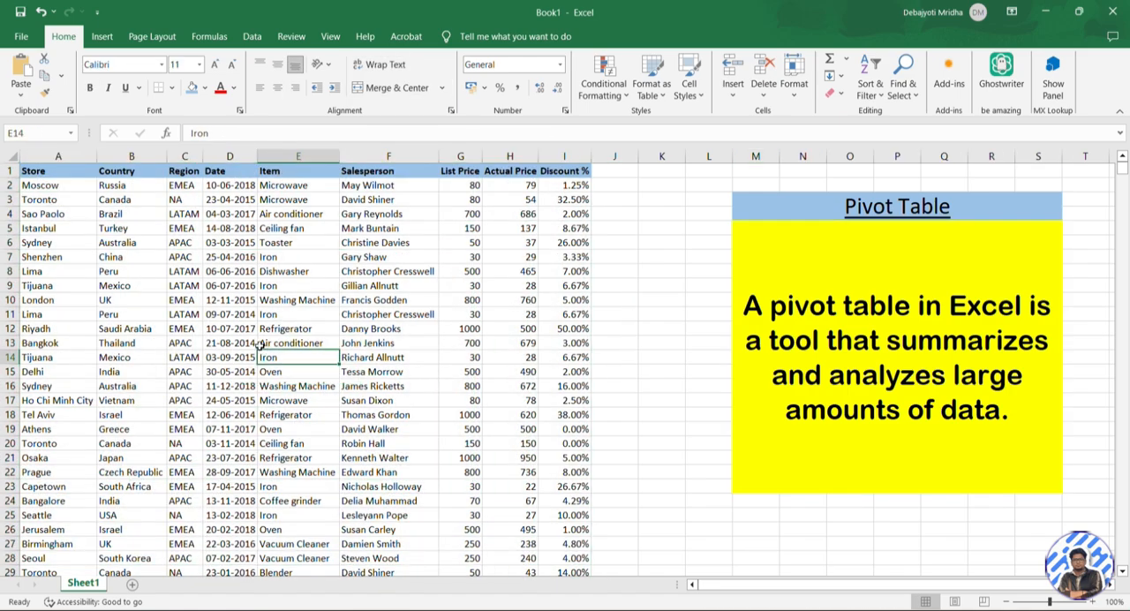
pyautogui.click(50, 186)
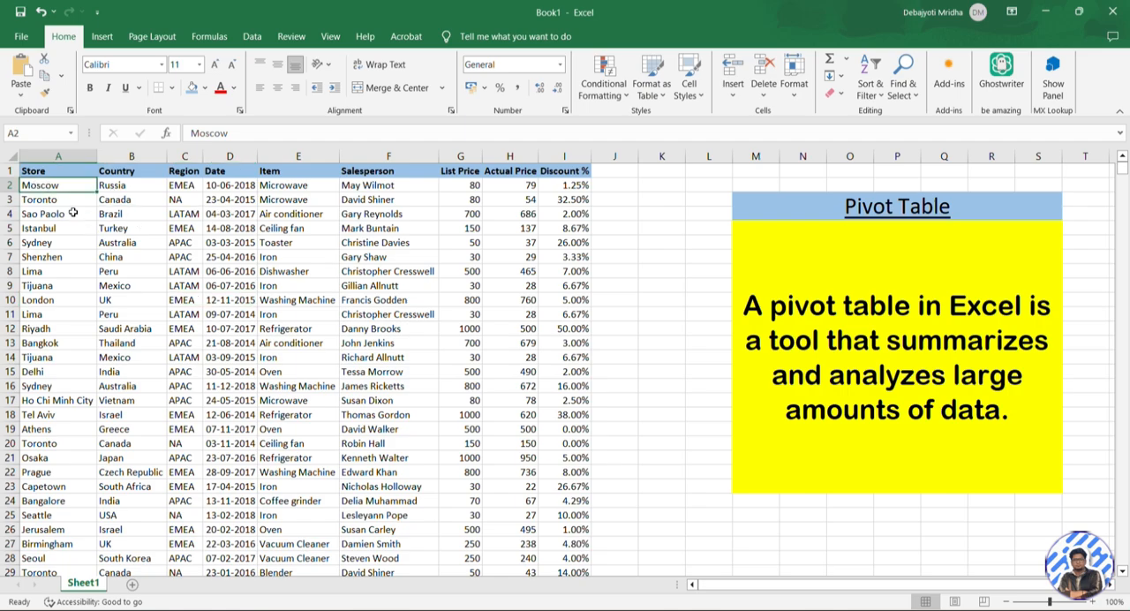
pyautogui.click(139, 185)
pyautogui.click(194, 187)
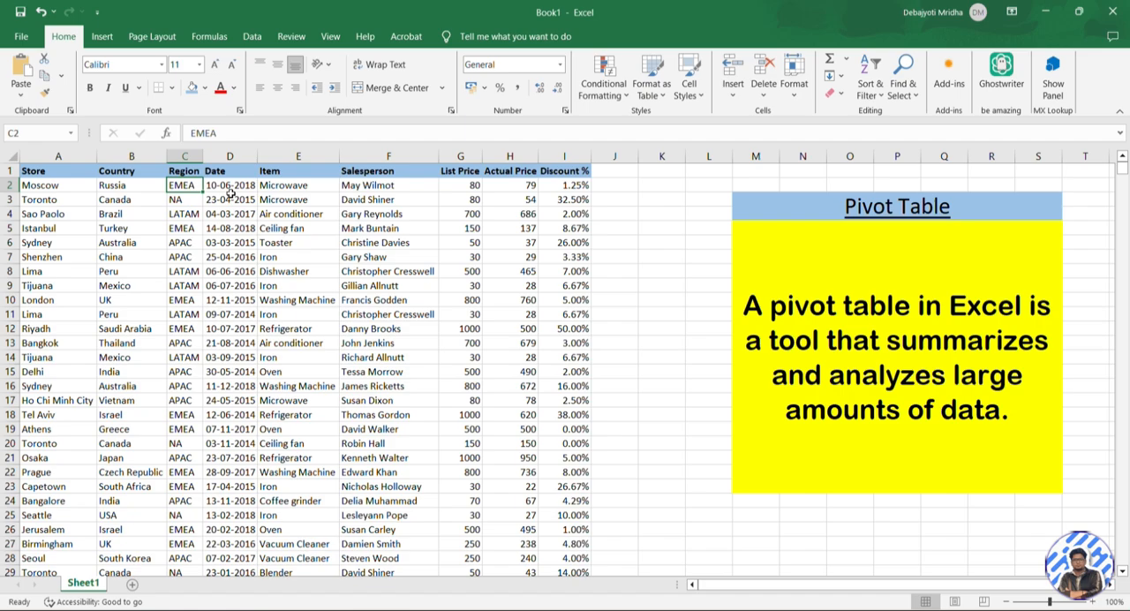
pyautogui.click(234, 187)
pyautogui.click(296, 186)
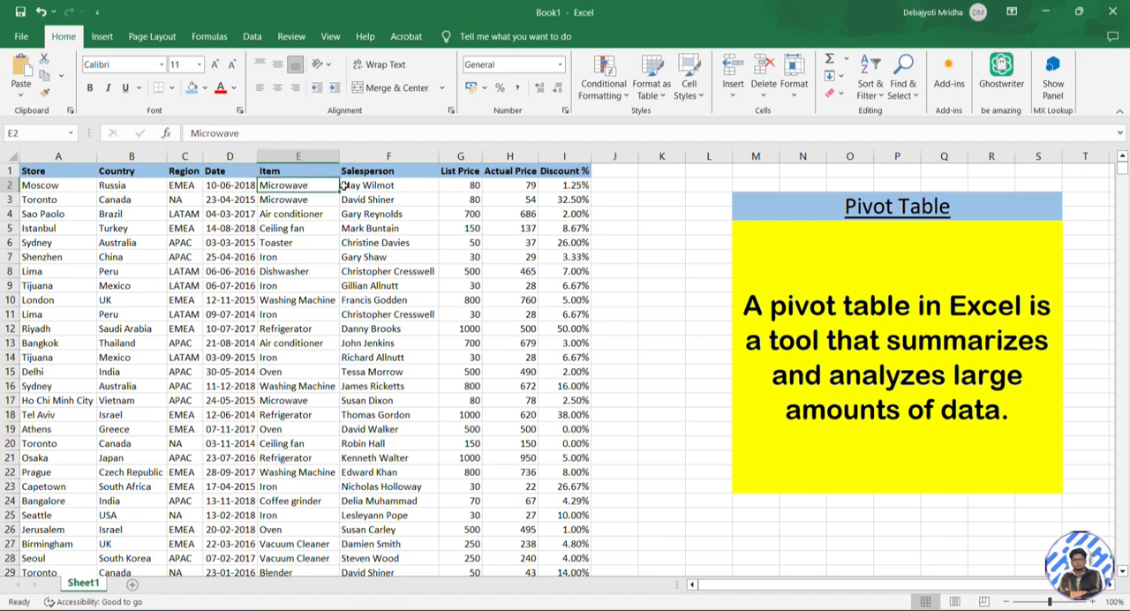
pyautogui.click(360, 186)
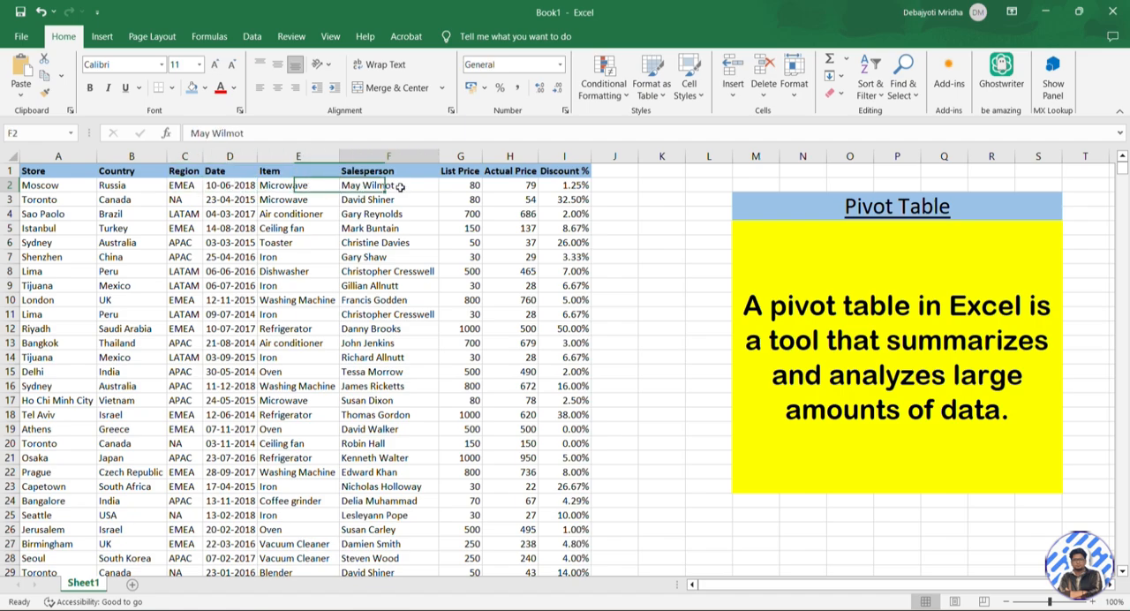
pyautogui.click(475, 184)
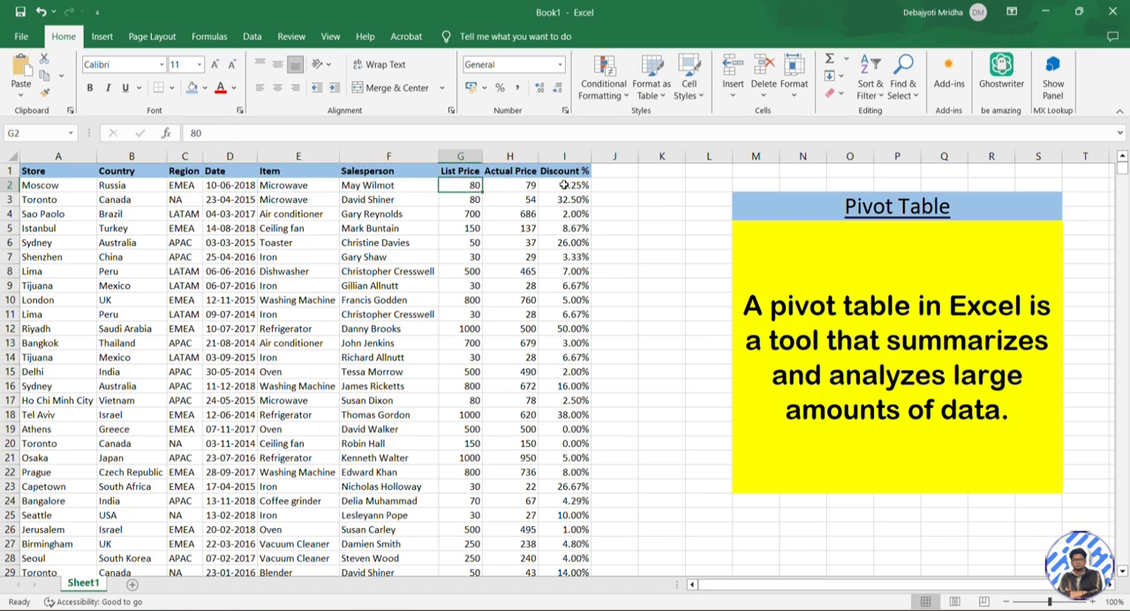
pyautogui.click(46, 201)
pyautogui.click(115, 197)
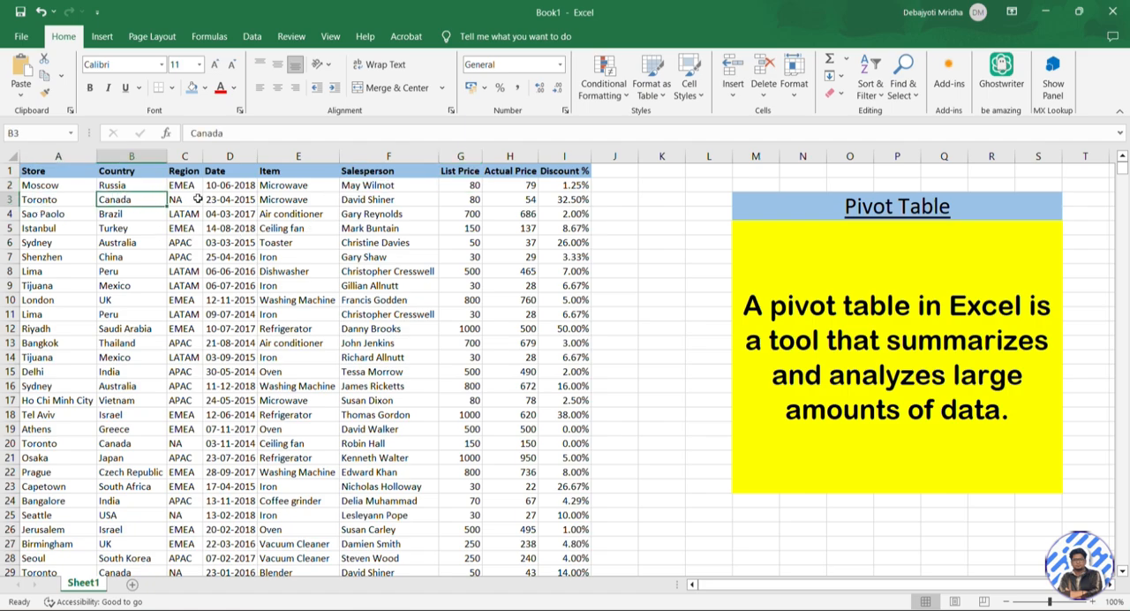
pyautogui.click(397, 201)
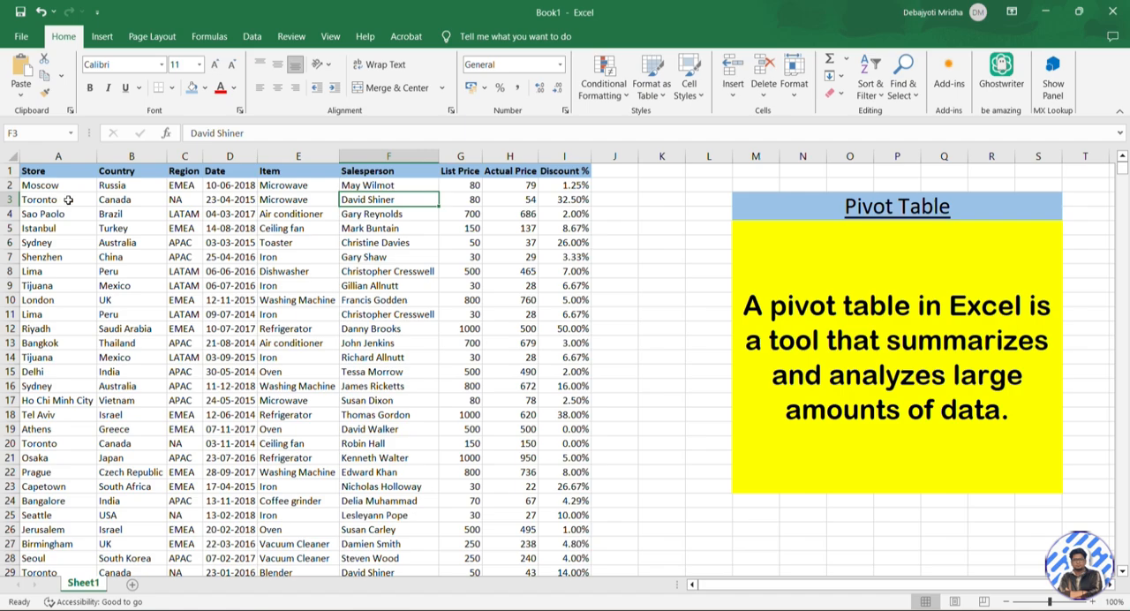
# Add filters to the header row and restrict the Country column to Argentina
pyautogui.click(281, 170)
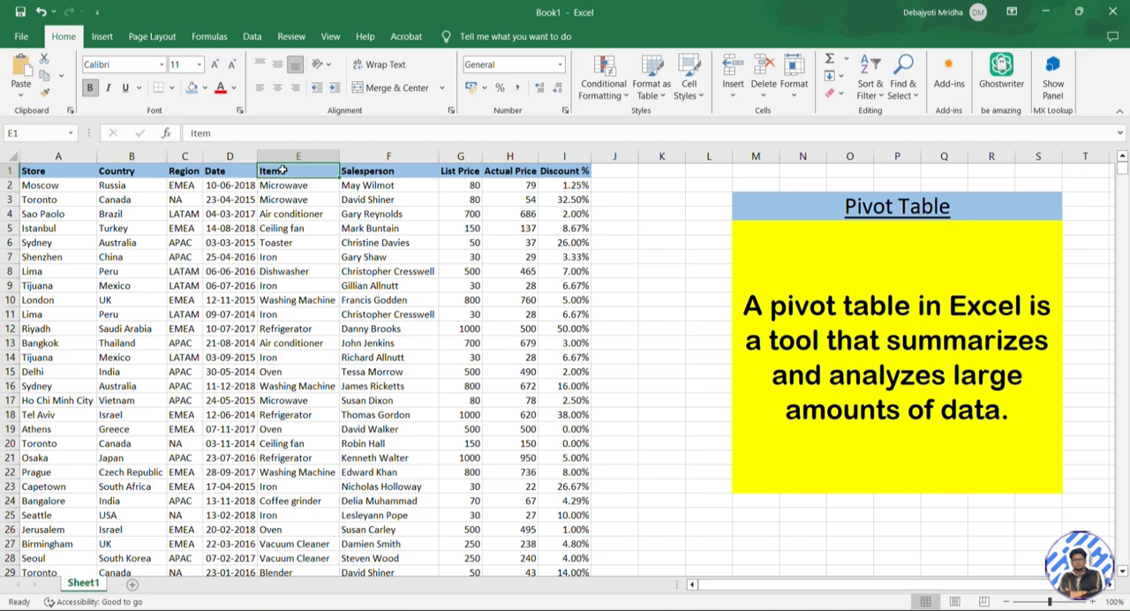
pyautogui.hotkey('ctrl', 'shift', 'l')
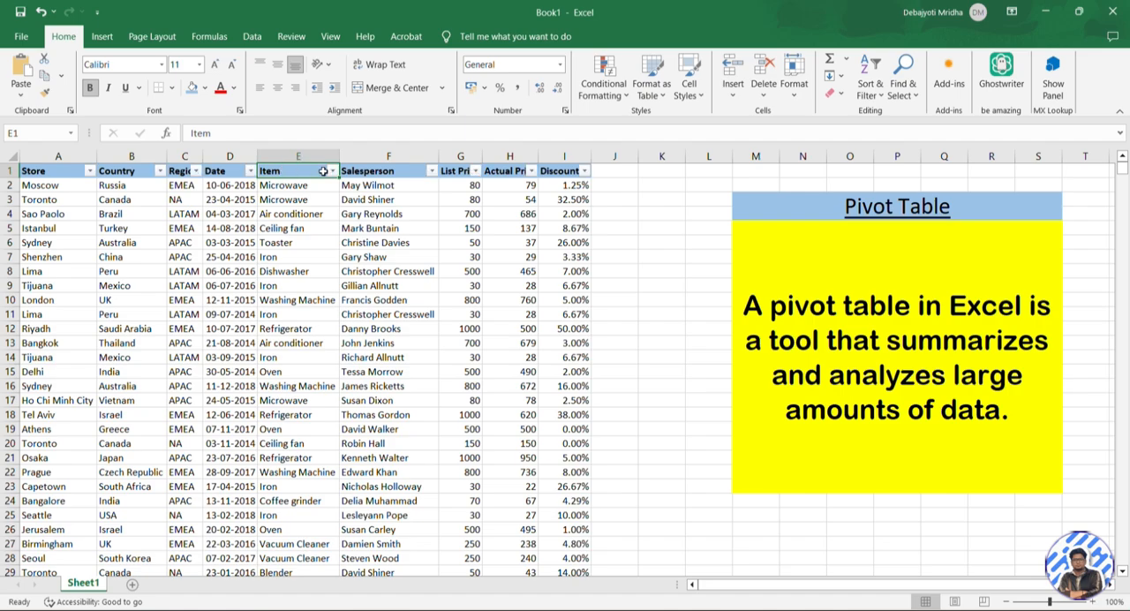
pyautogui.click(160, 170)
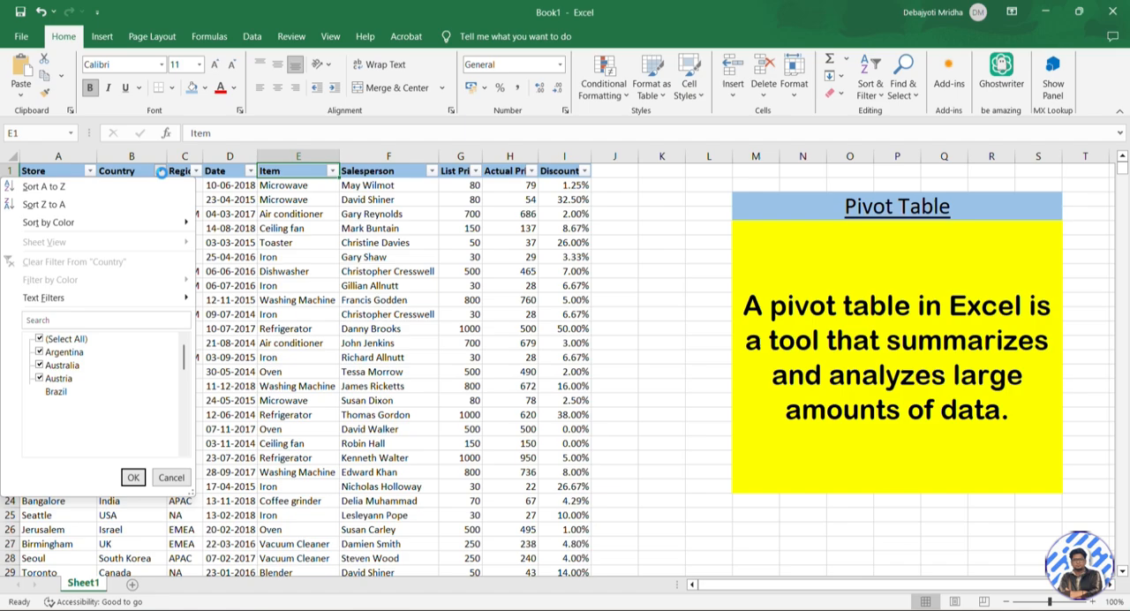
pyautogui.click(51, 341)
pyautogui.click(76, 353)
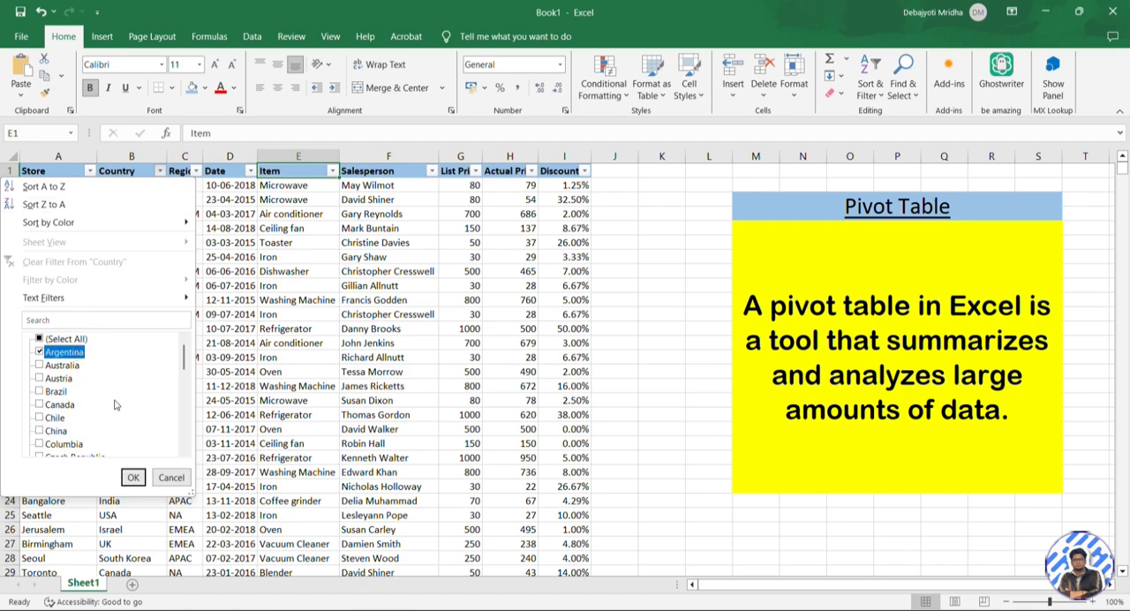
pyautogui.click(132, 476)
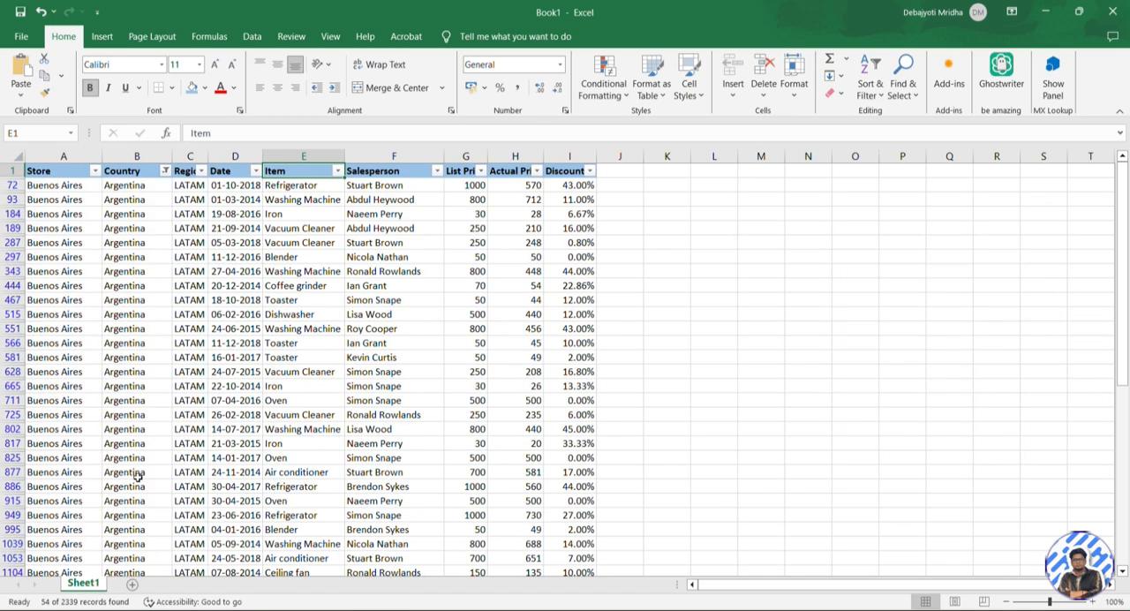
pyautogui.click(372, 208)
pyautogui.click(381, 187)
pyautogui.write('0')
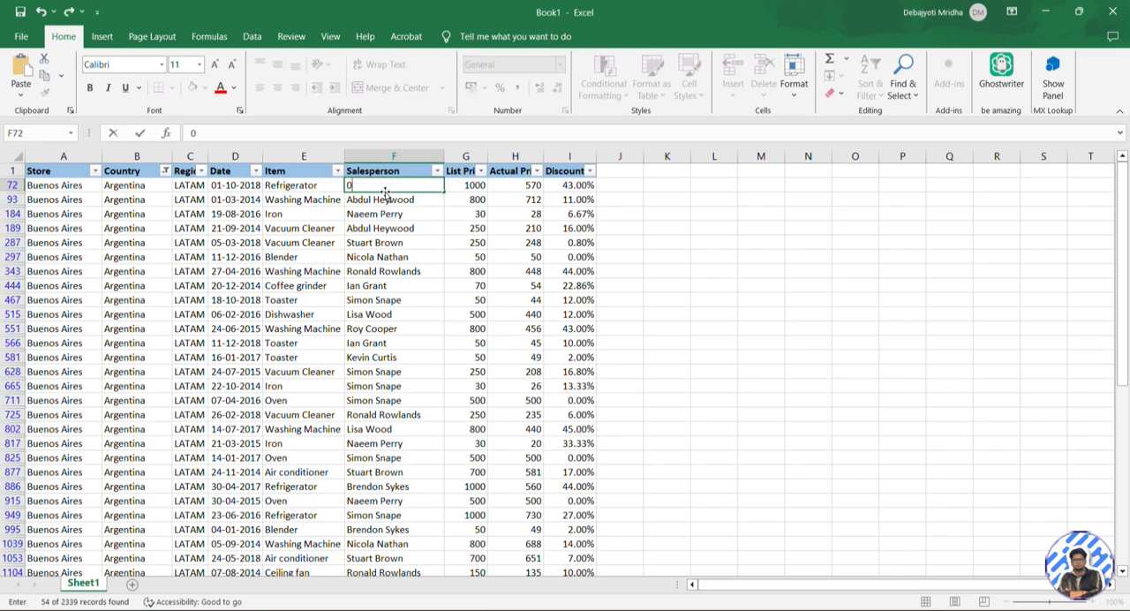
pyautogui.press('Tab')
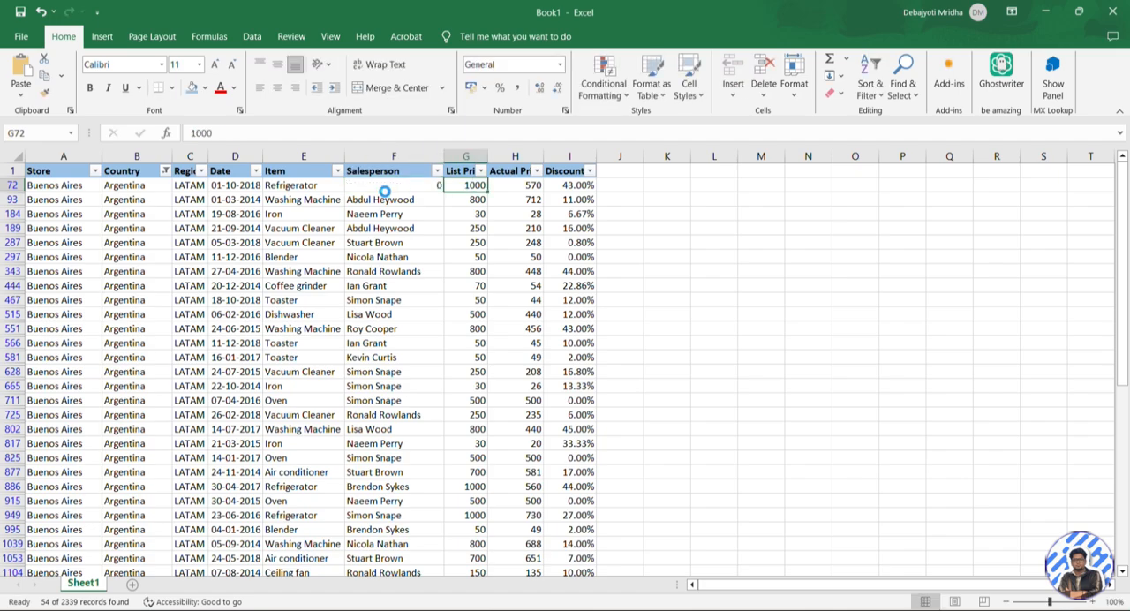
pyautogui.hotkey('ctrl', 'z')
# Examine the filtered Argentina records, looking through the salespeople, prices and items
pyautogui.hotkey('ctrl', 'shift', 'Down')
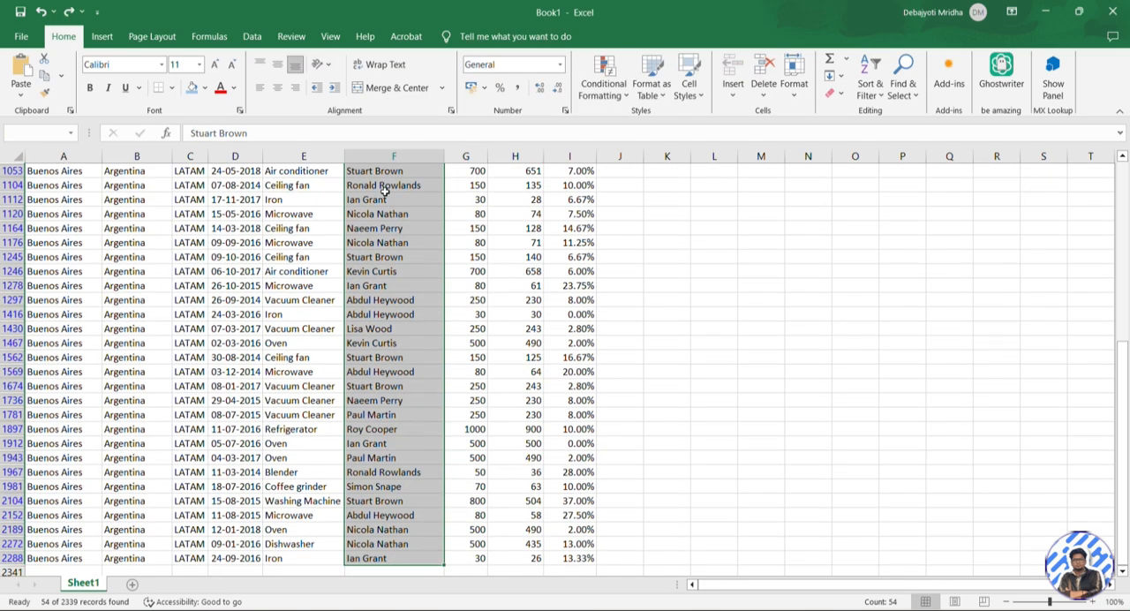
pyautogui.hotkey('ctrl', 'Up')
pyautogui.hotkey('ctrl', 'Up')
pyautogui.press('Right')
pyautogui.press('Right')
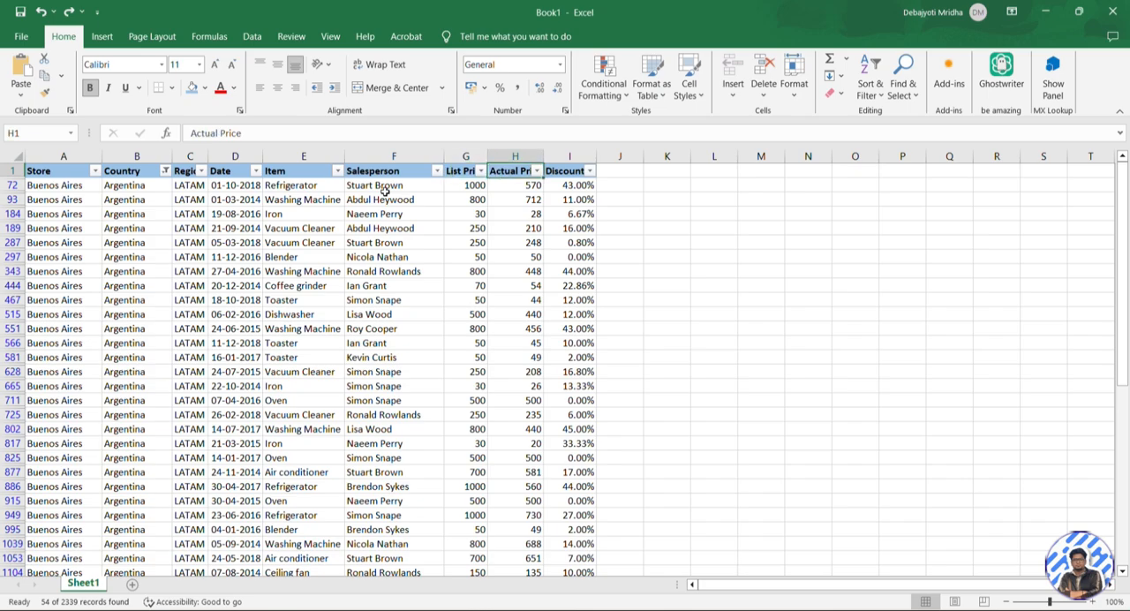
pyautogui.press('Right')
pyautogui.press('Down')
pyautogui.press('Left')
pyautogui.press('Left')
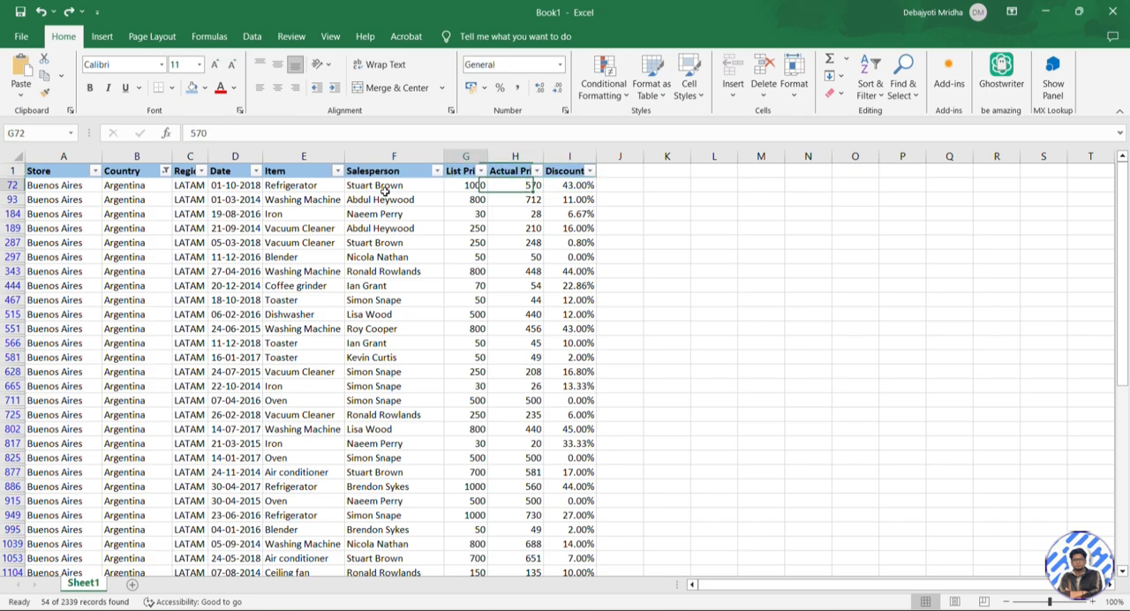
pyautogui.press('Left')
pyautogui.press('Left')
pyautogui.press('Left')
pyautogui.press('Left')
pyautogui.press('Left')
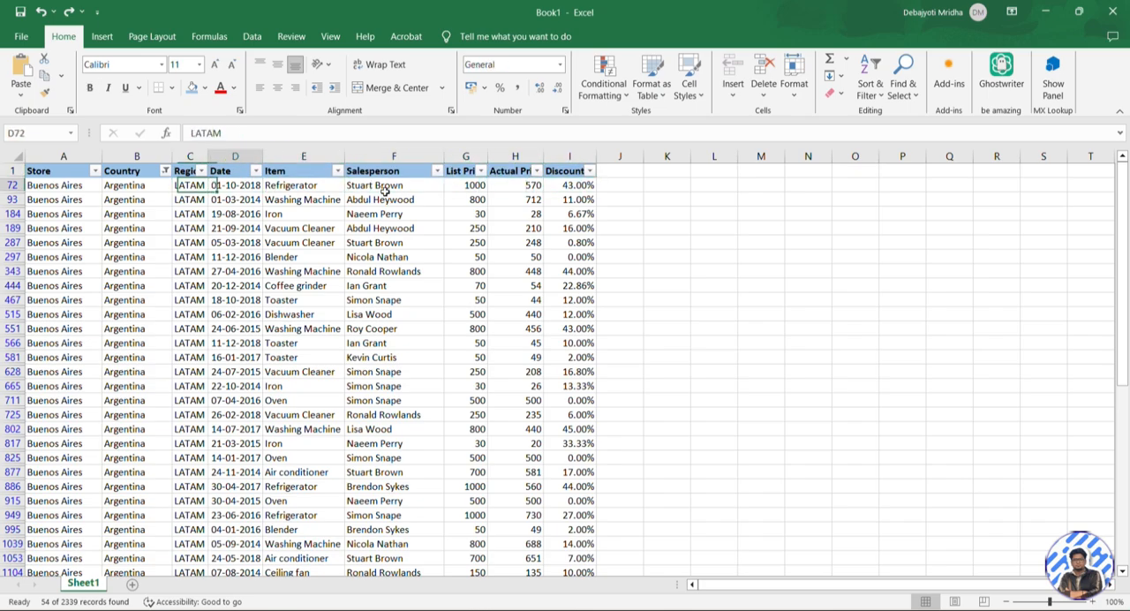
pyautogui.press('Right')
pyautogui.press('Right')
pyautogui.press('Down')
pyautogui.press('Down')
pyautogui.press('Down')
pyautogui.press('Down')
pyautogui.press('Down')
pyautogui.press('Down')
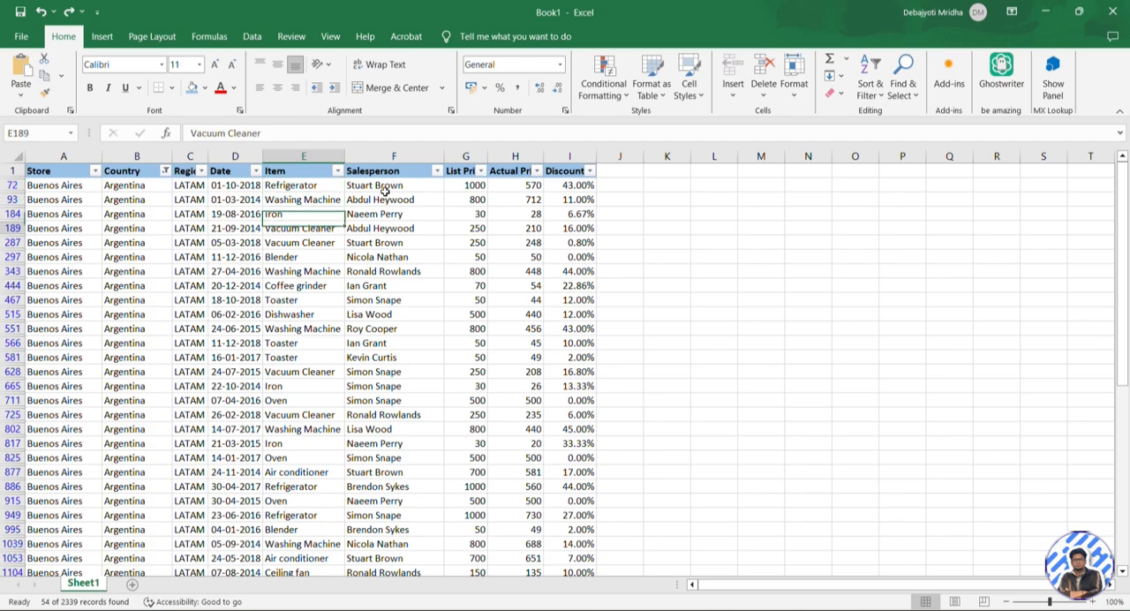
pyautogui.press('Up')
pyautogui.hotkey('ctrl', 'Up')
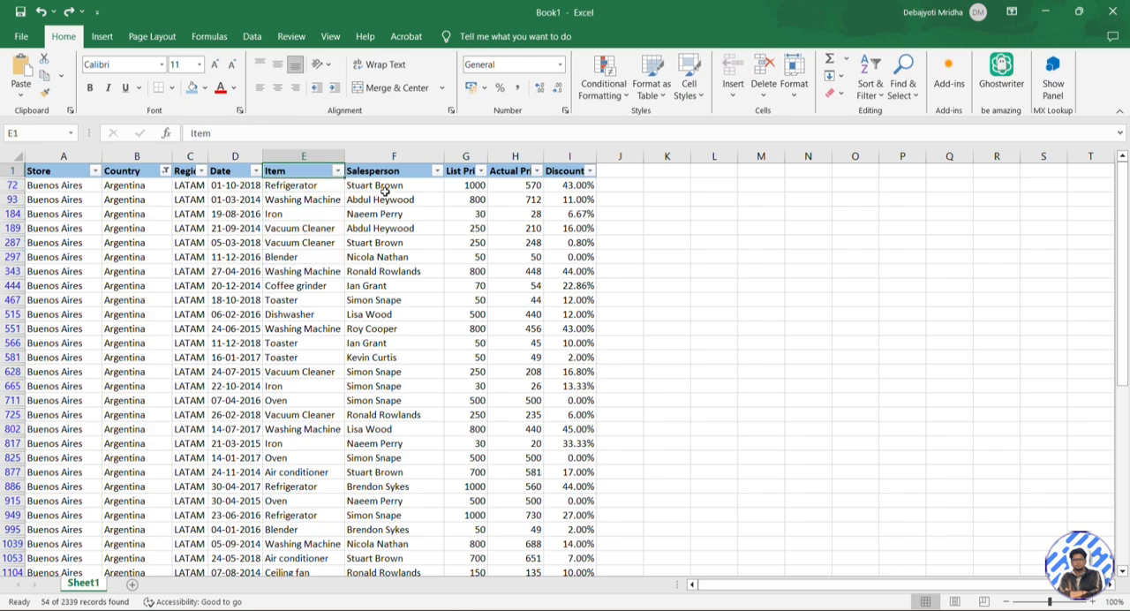
# Filter the Item column to Air conditioner only and select the salespeople of the matching records
pyautogui.click(335, 172)
pyautogui.click(213, 340)
pyautogui.click(216, 352)
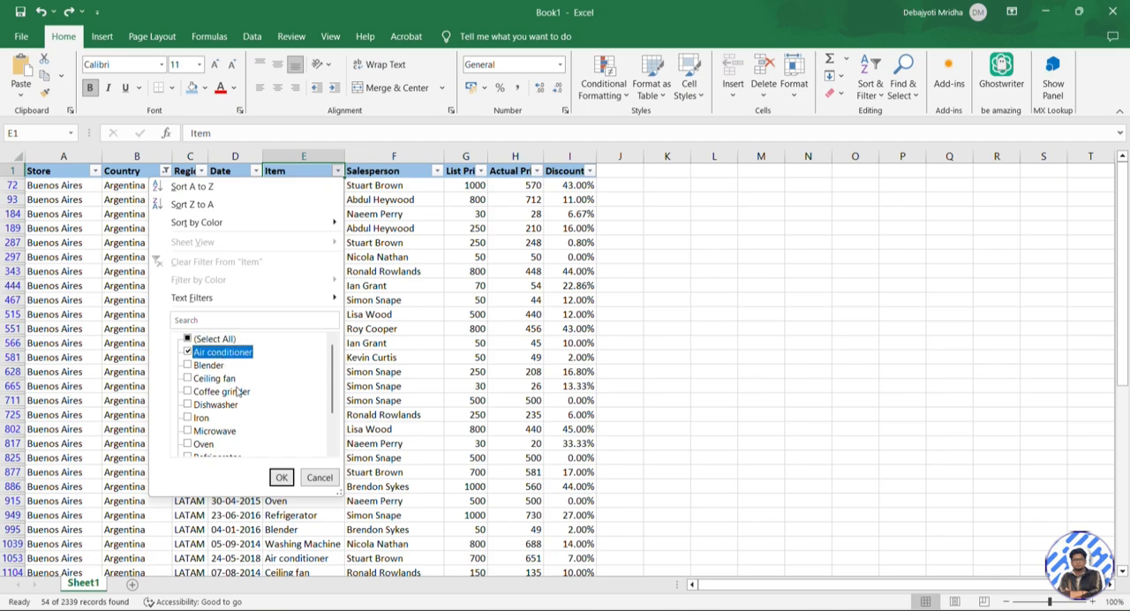
pyautogui.click(282, 478)
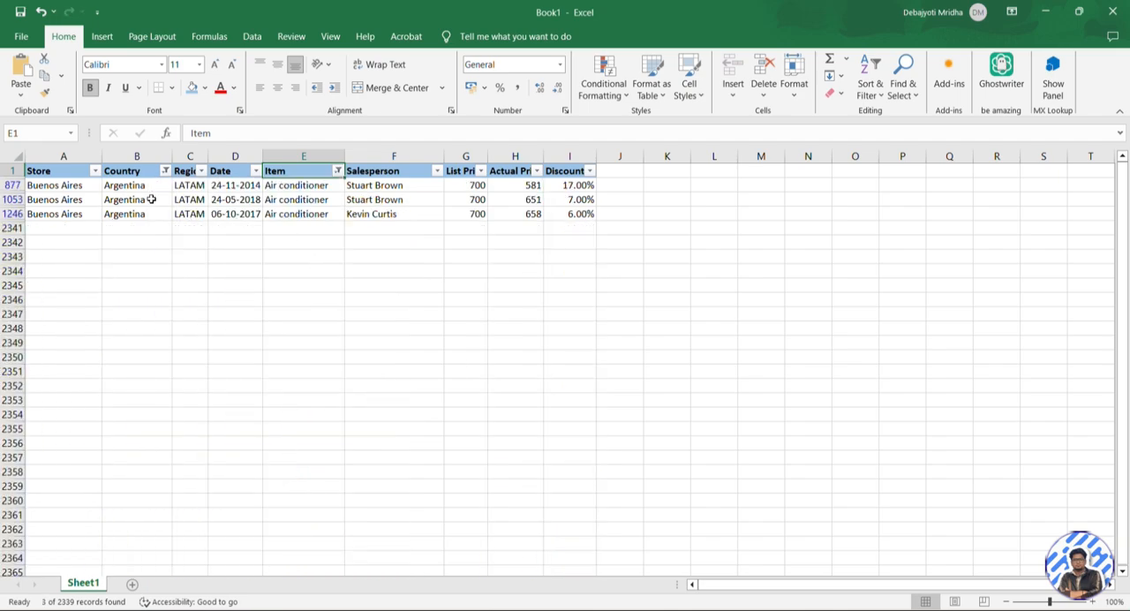
pyautogui.click(400, 186)
pyautogui.moveTo(400, 186); pyautogui.dragTo(408, 213)
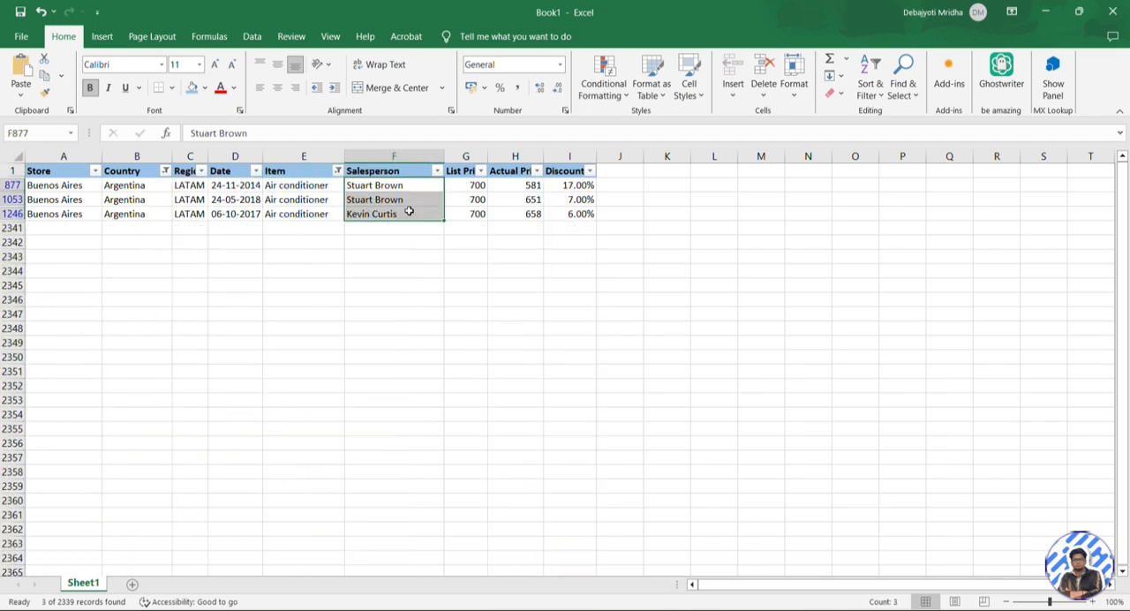
# Remove the filters from the header row and check the full extent of the Item column
pyautogui.click(286, 173)
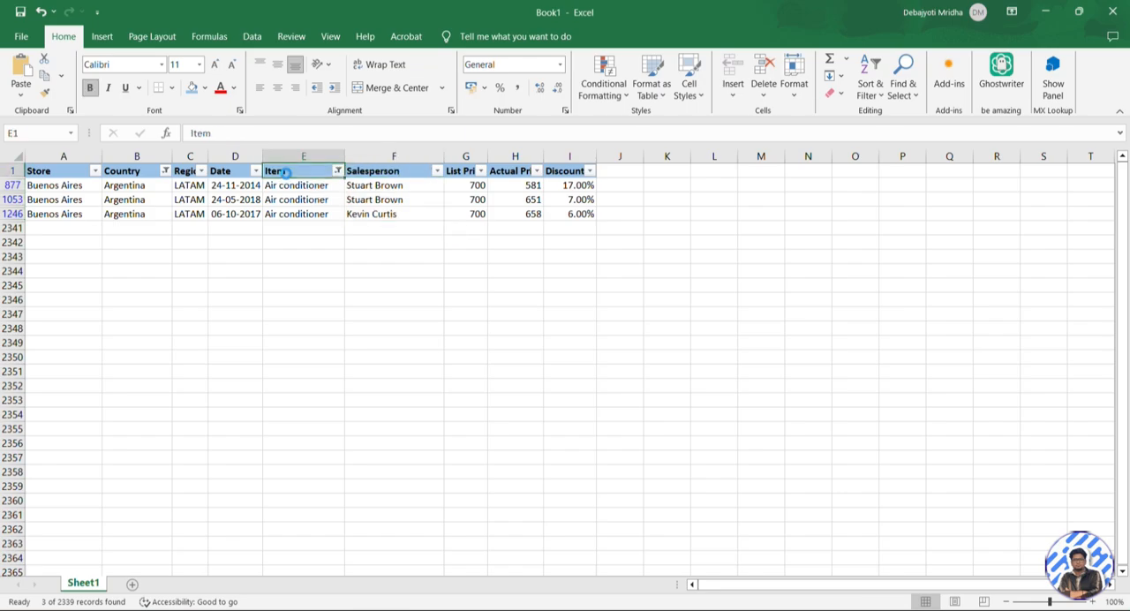
pyautogui.hotkey('ctrl', 'shift', 'l')
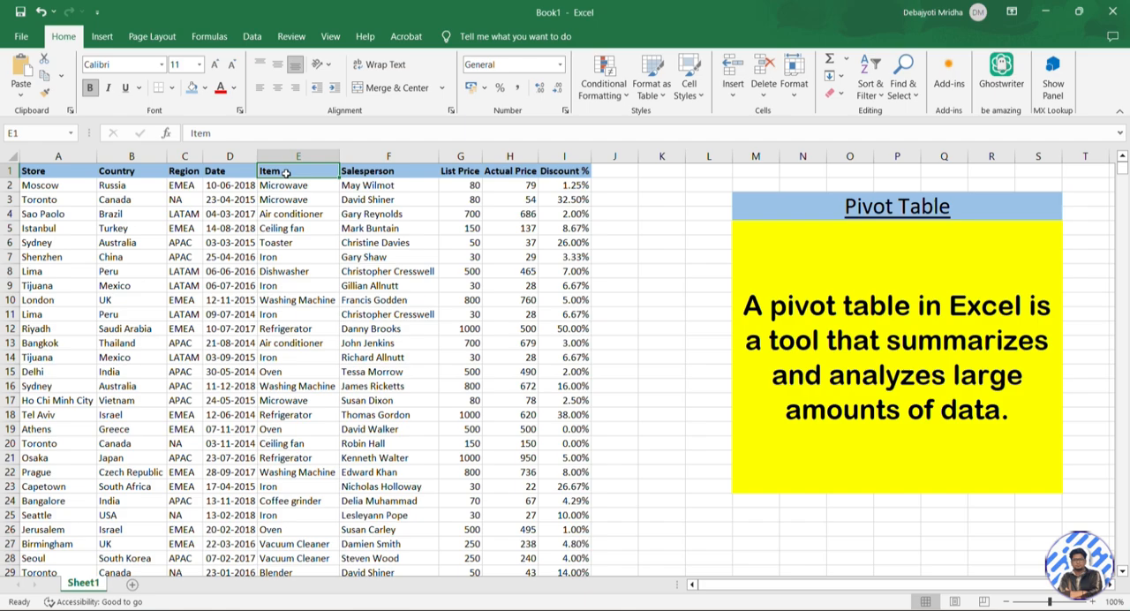
pyautogui.press('Down')
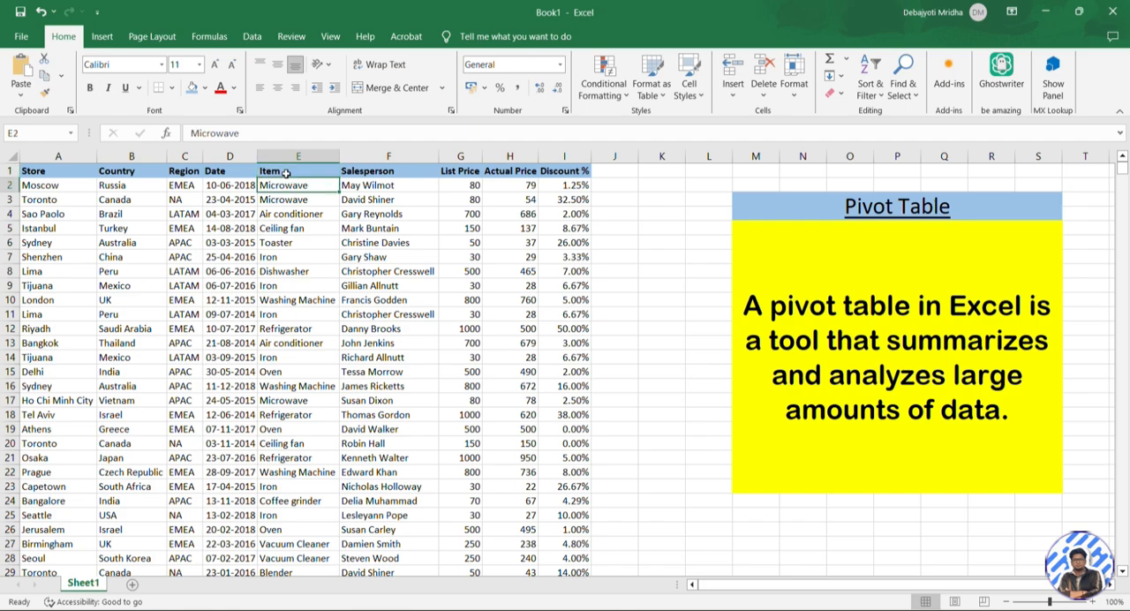
pyautogui.hotkey('ctrl', 'Down')
pyautogui.hotkey('ctrl', 'Up')
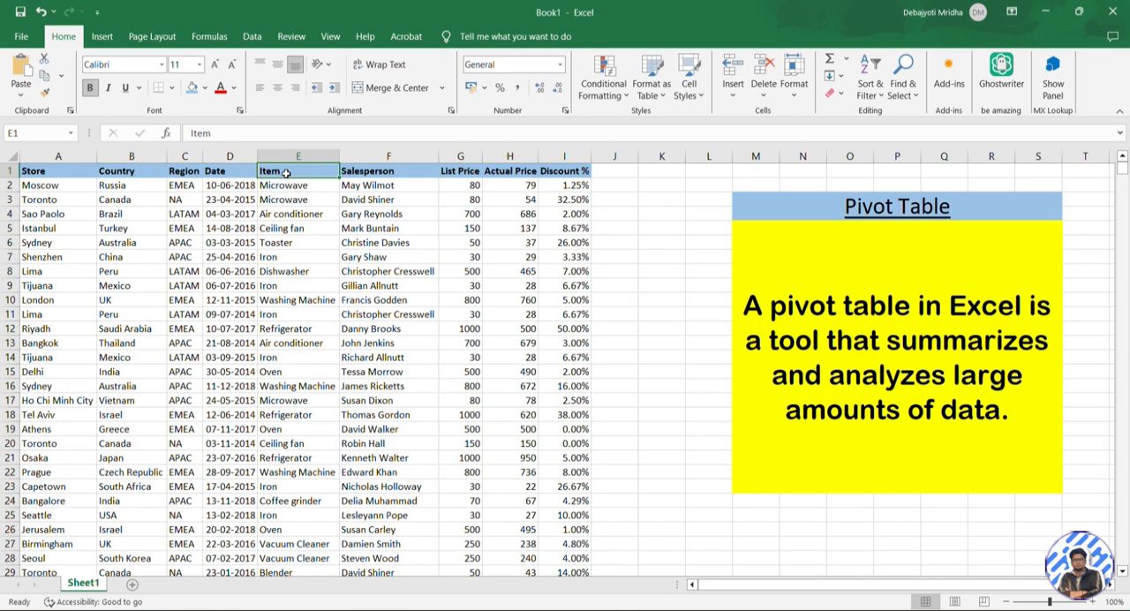
# Select the whole sales data range A1:I2340, headers included, and start creating a PivotTable from it
pyautogui.press('Left')
pyautogui.press('Left')
pyautogui.press('Left')
pyautogui.press('Left')
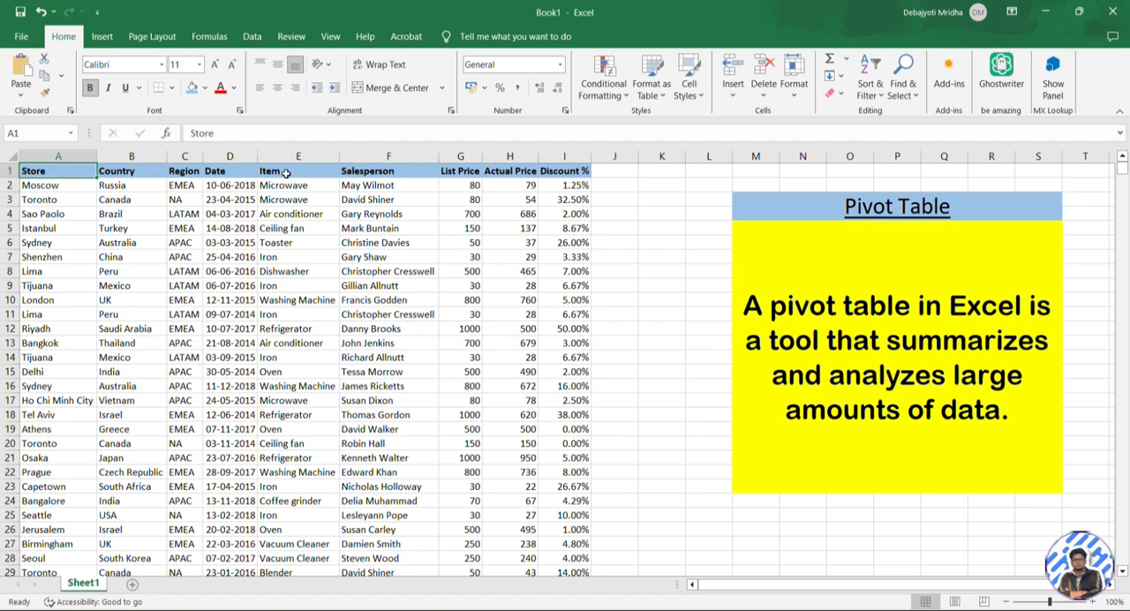
pyautogui.hotkey('ctrl', 'shift', 'End')
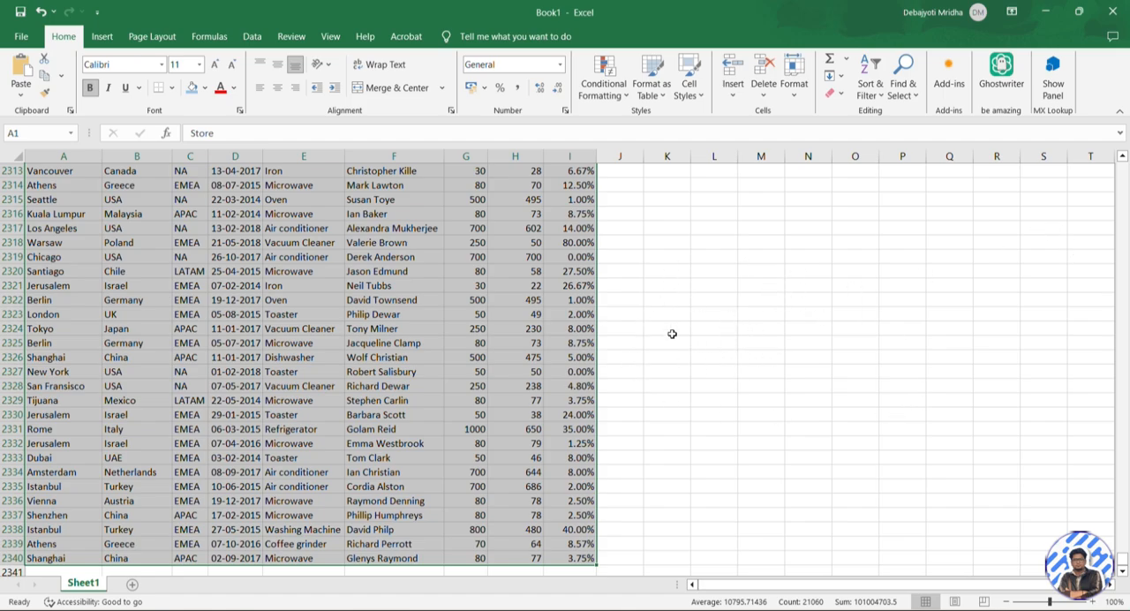
pyautogui.click(103, 37)
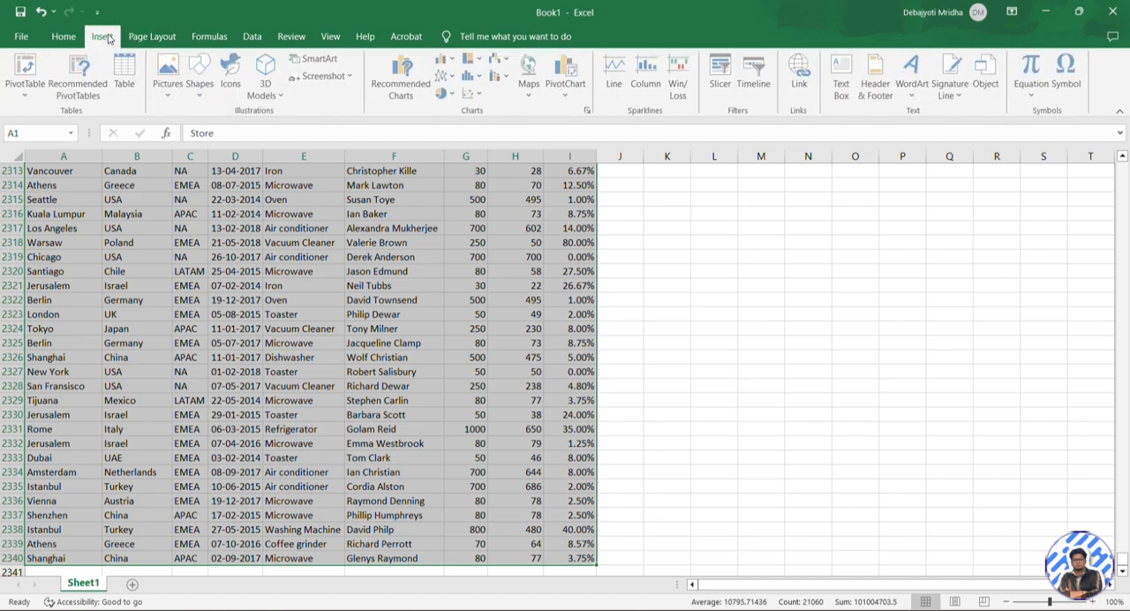
pyautogui.click(24, 74)
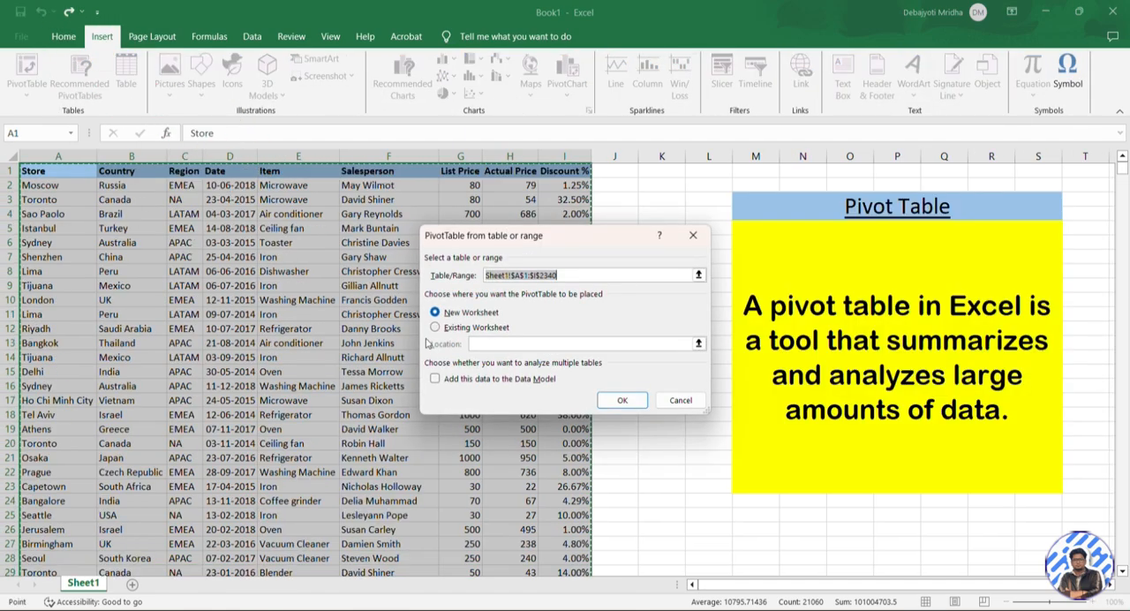
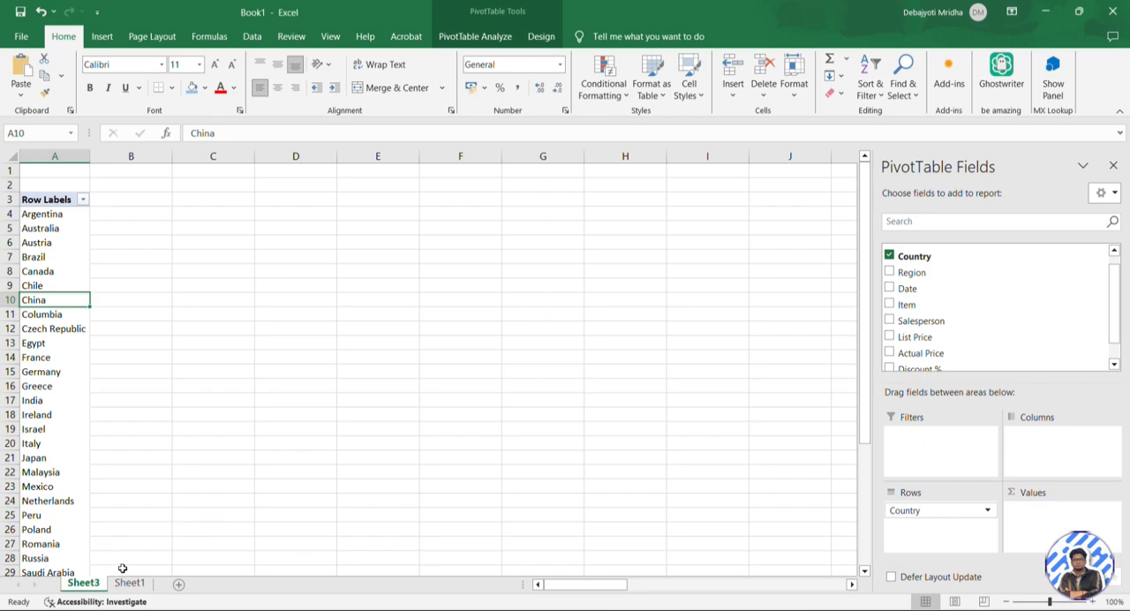
# Examine the Item and Country columns of the source data on Sheet1 for comparison with the PivotTable's country list
pyautogui.click(44, 216)
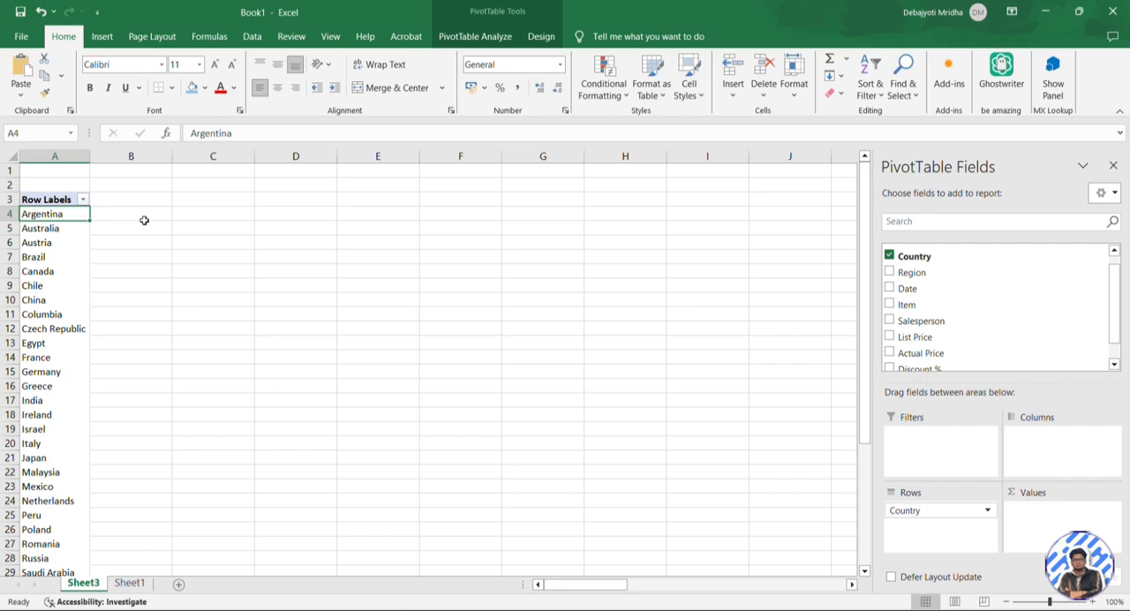
pyautogui.click(129, 582)
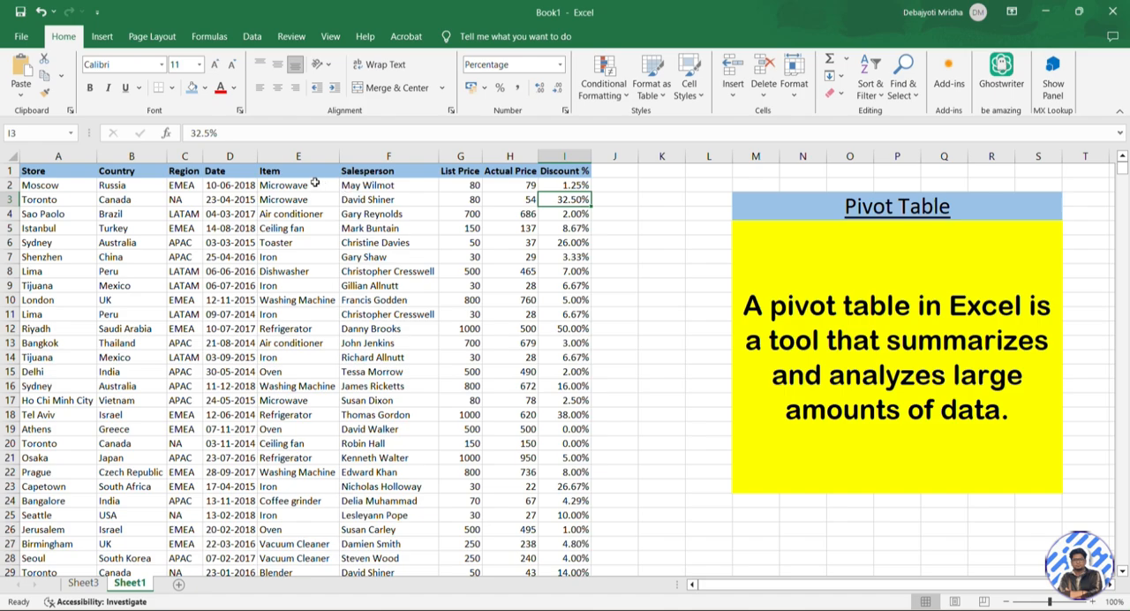
pyautogui.moveTo(301, 185); pyautogui.dragTo(343, 392)
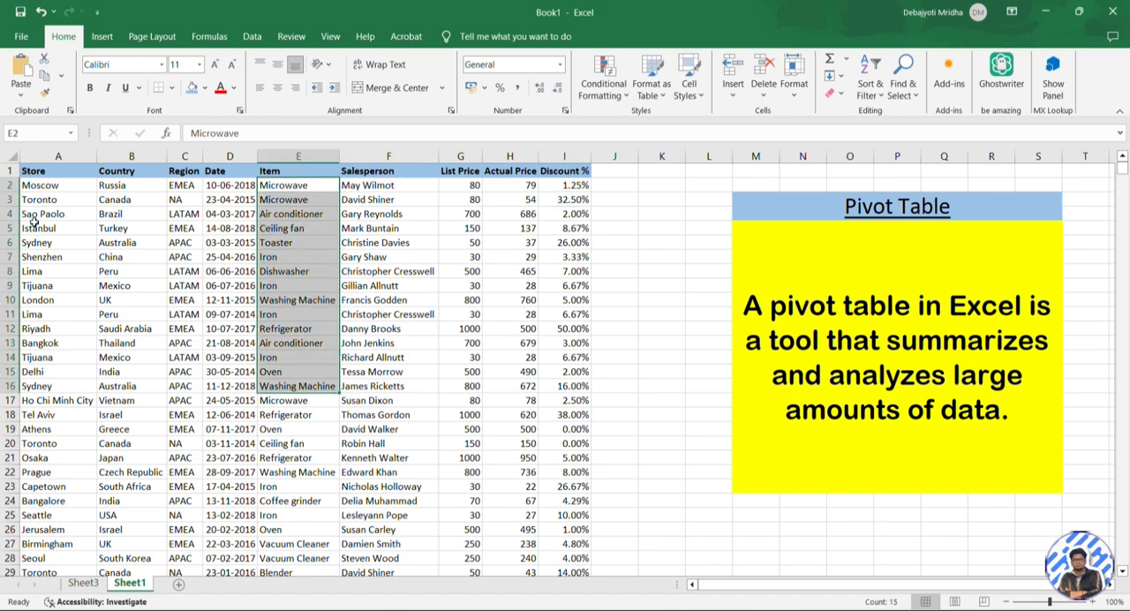
pyautogui.click(53, 256)
pyautogui.click(118, 356)
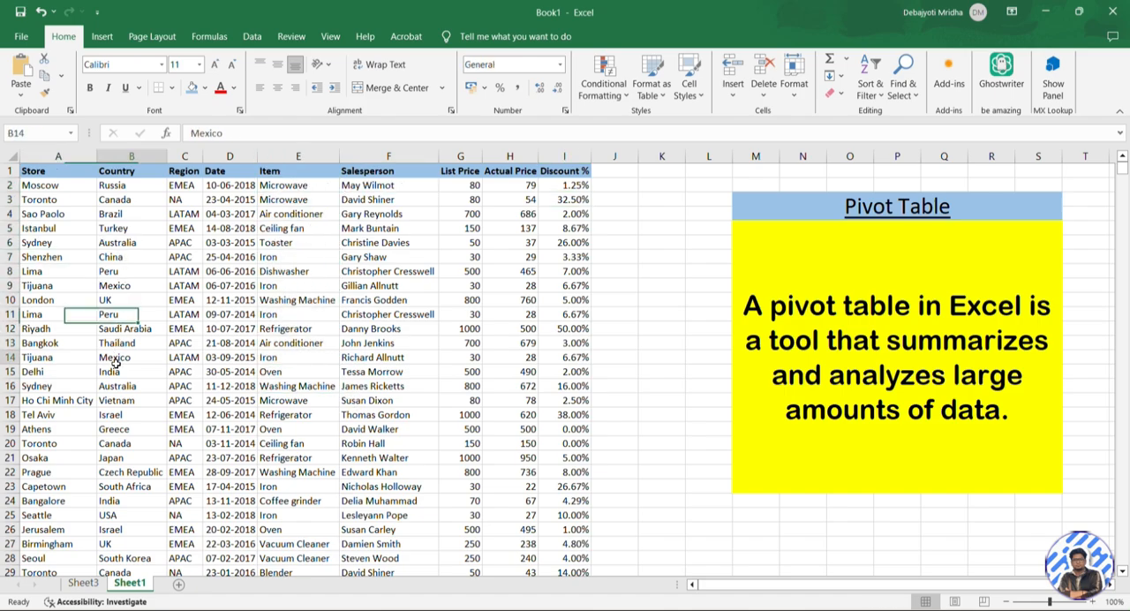
pyautogui.click(120, 385)
pyautogui.click(122, 414)
pyautogui.click(122, 443)
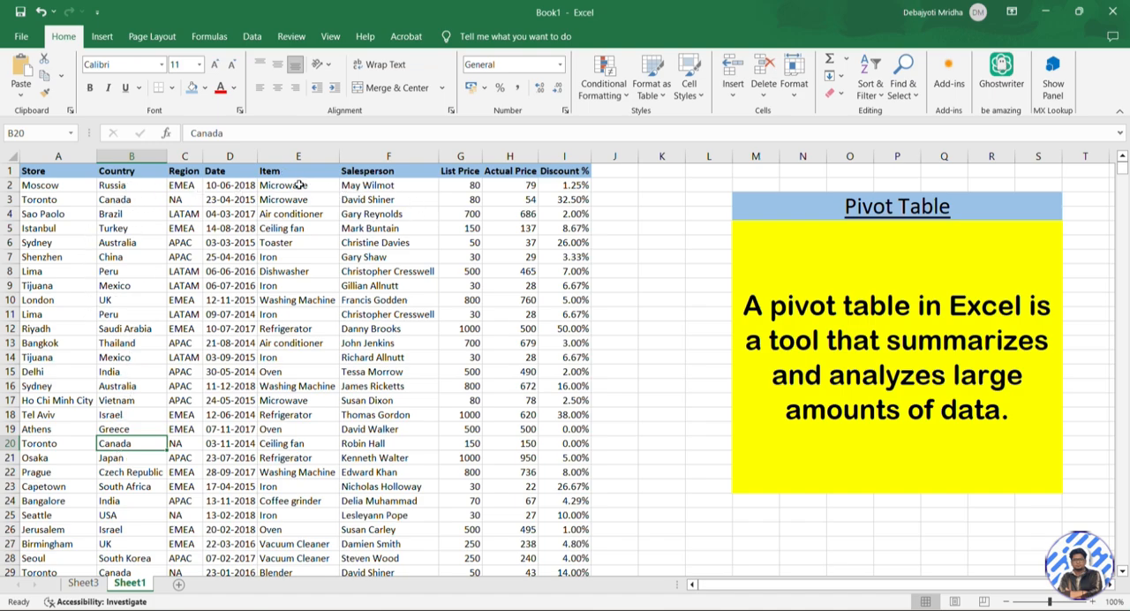
# Add the Item field to the values of the PivotTable on Sheet3 to count the items per country
pyautogui.click(82, 584)
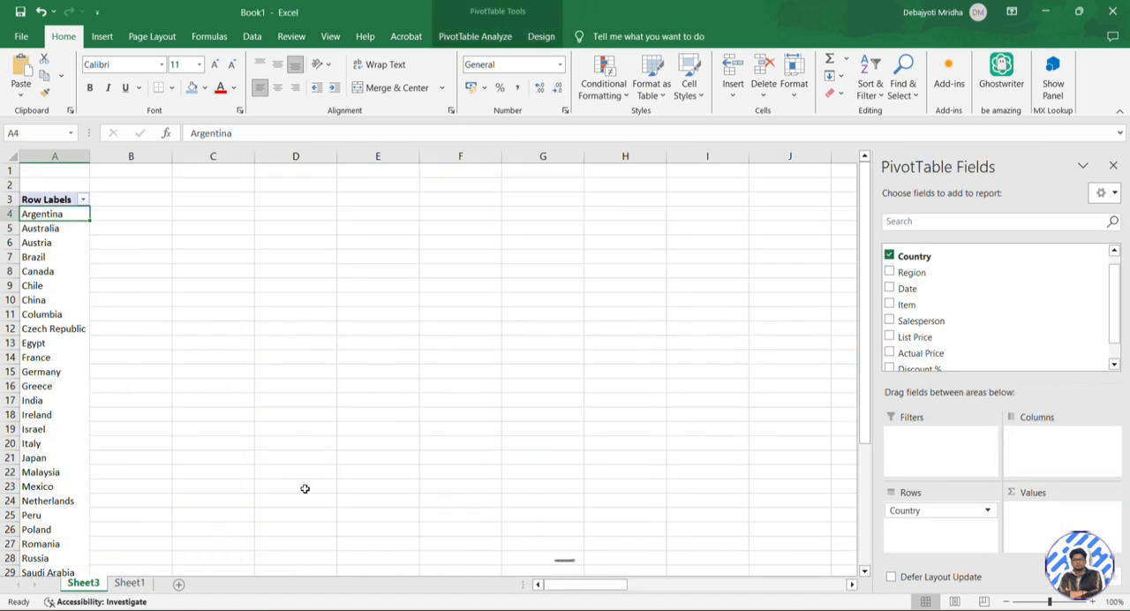
pyautogui.moveTo(924, 305); pyautogui.dragTo(1053, 512)
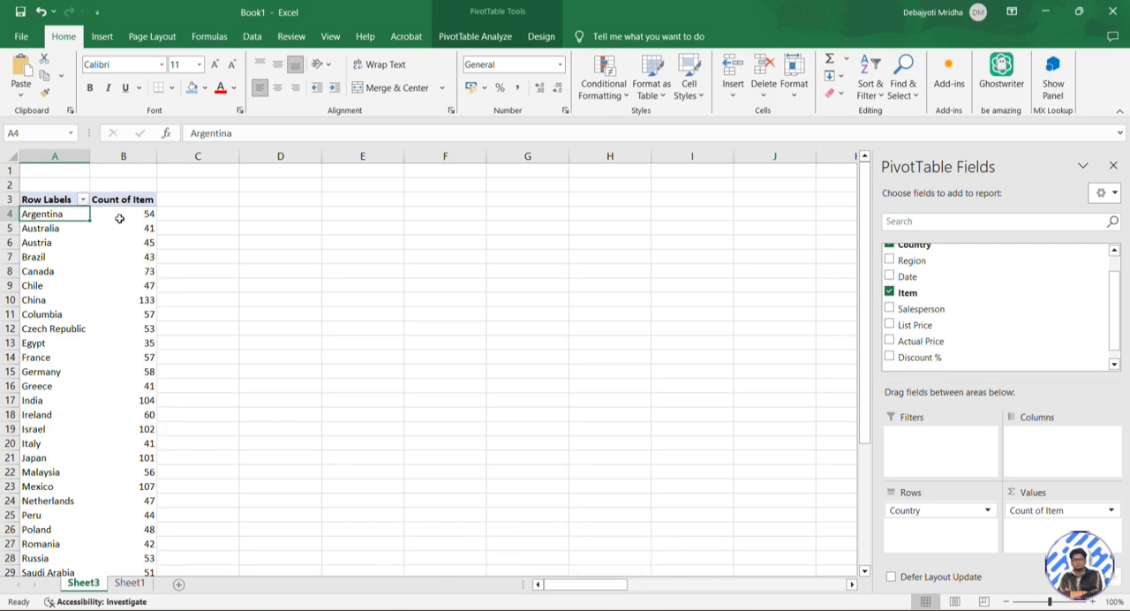
pyautogui.moveTo(120, 218)
# Turn on header filters on Sheet1, filter Country to Argentina only, and select all matching Item entries to check their count
pyautogui.click(130, 583)
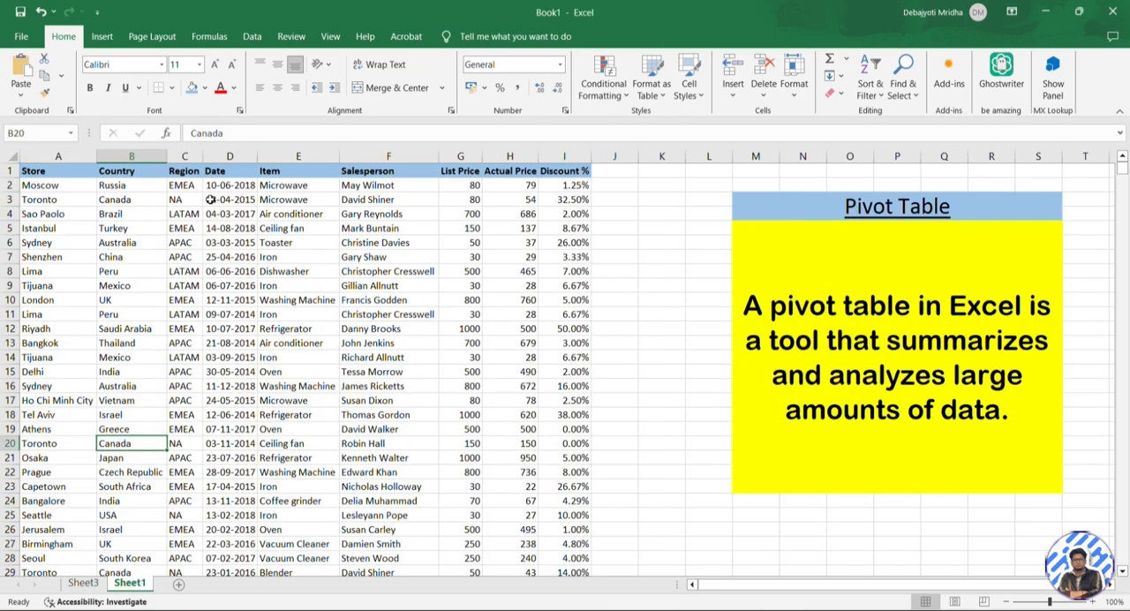
pyautogui.click(191, 174)
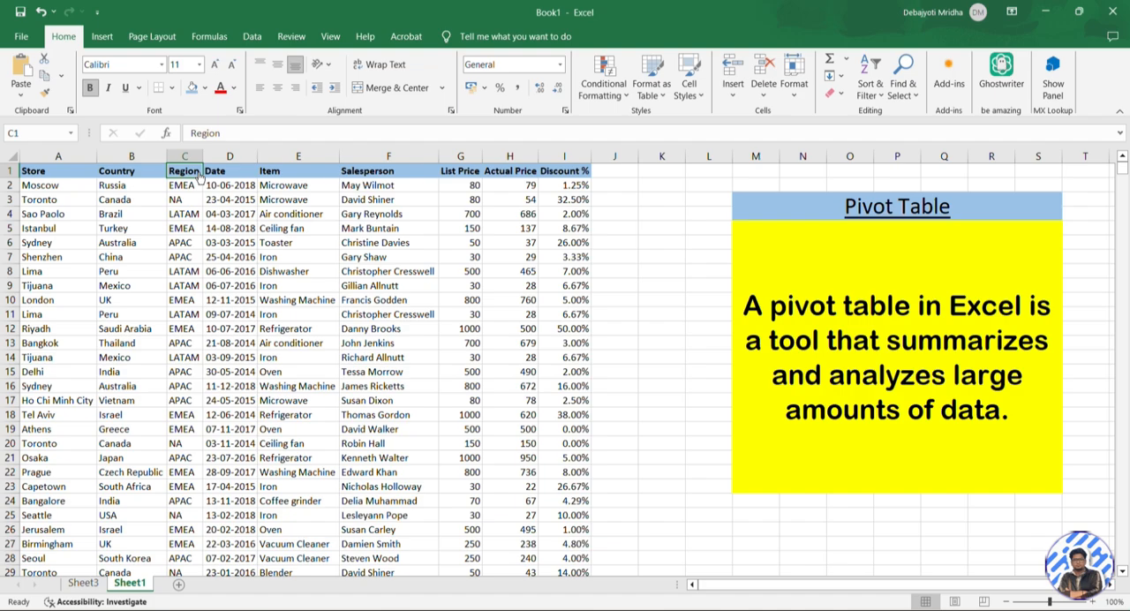
pyautogui.hotkey('ctrl', 'shift', 'l')
pyautogui.click(159, 170)
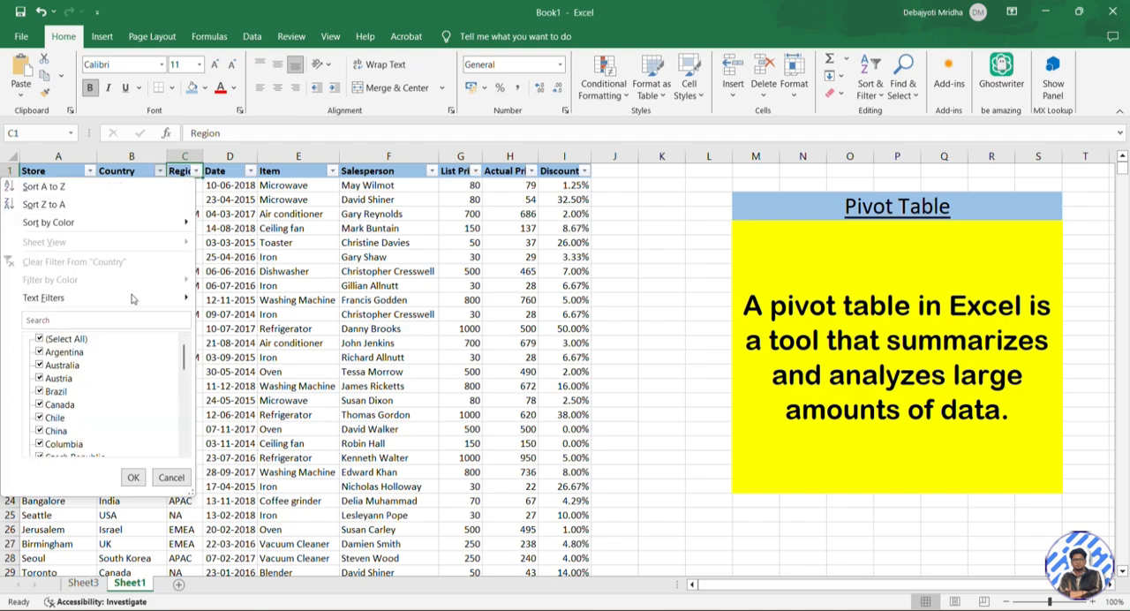
pyautogui.click(38, 339)
pyautogui.click(38, 365)
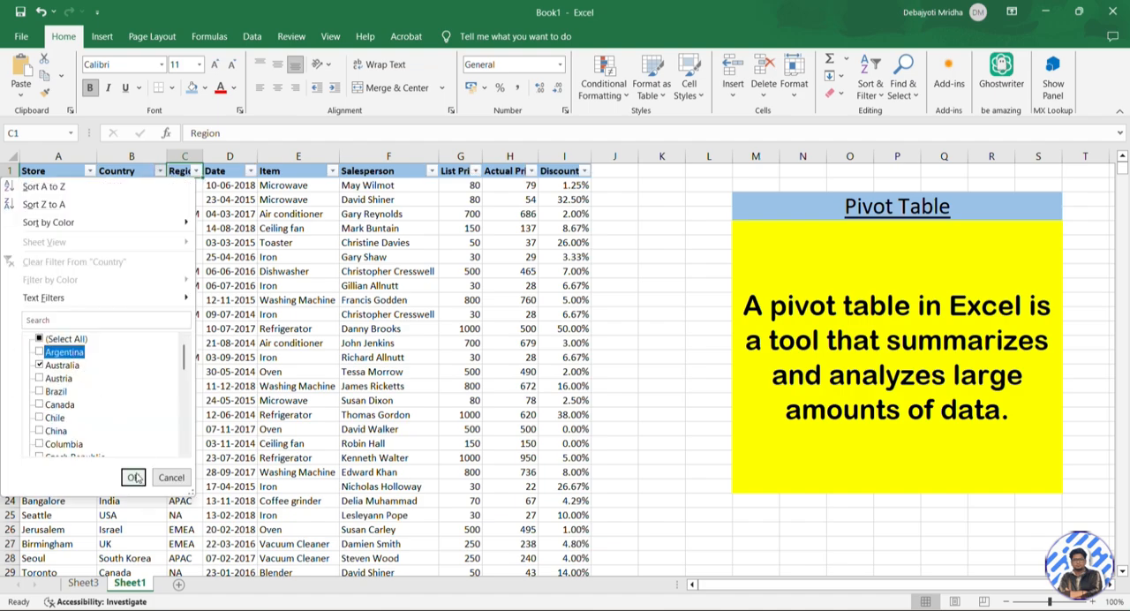
pyautogui.click(39, 365)
pyautogui.click(39, 351)
pyautogui.click(139, 478)
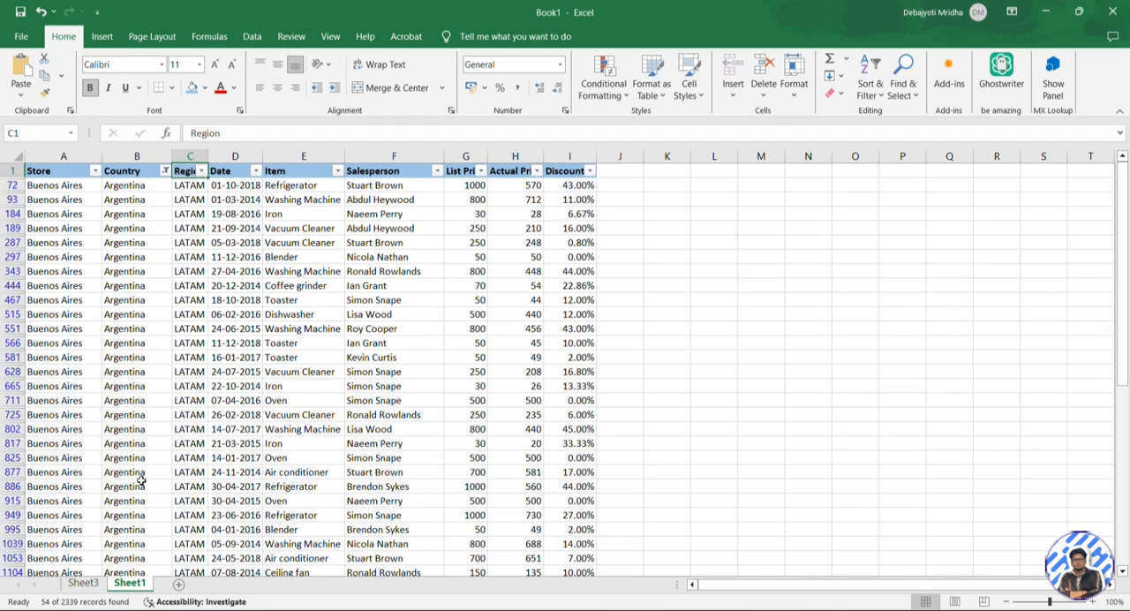
pyautogui.click(290, 186)
pyautogui.hotkey('ctrl', 'shift', 'Down')
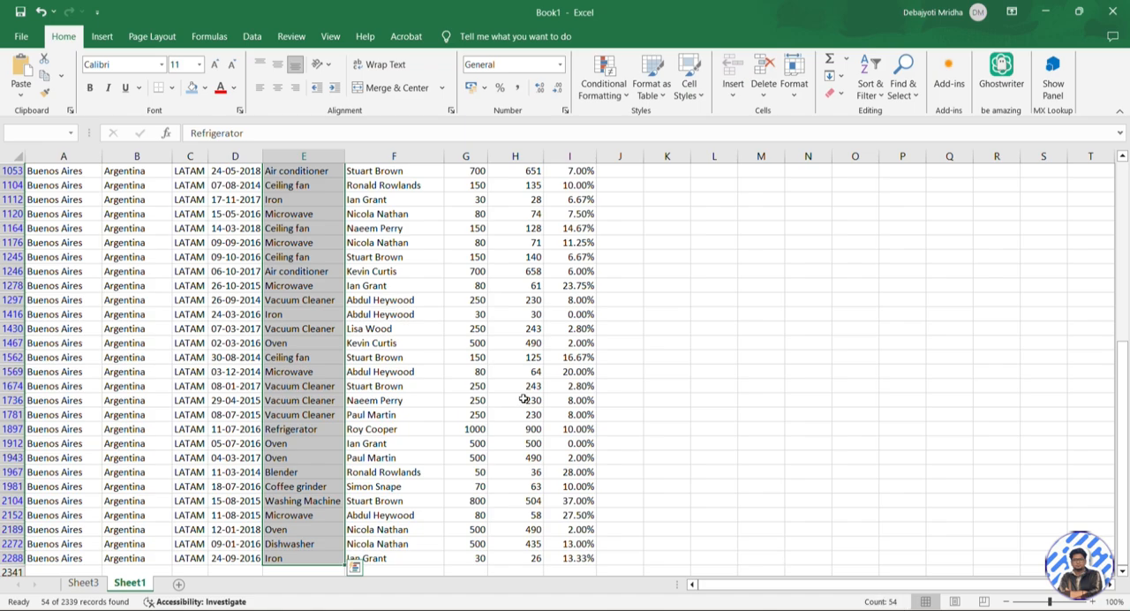
# Add the Region field as a report filter to the PivotTable on Sheet3
pyautogui.click(83, 583)
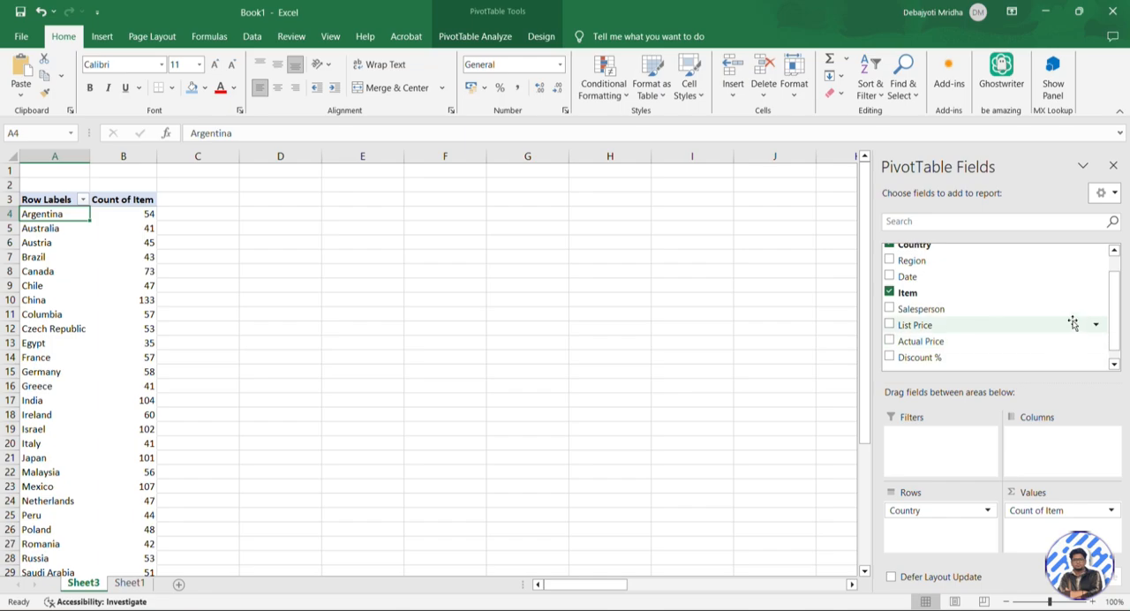
pyautogui.moveTo(1116, 326); pyautogui.dragTo(1119, 307)
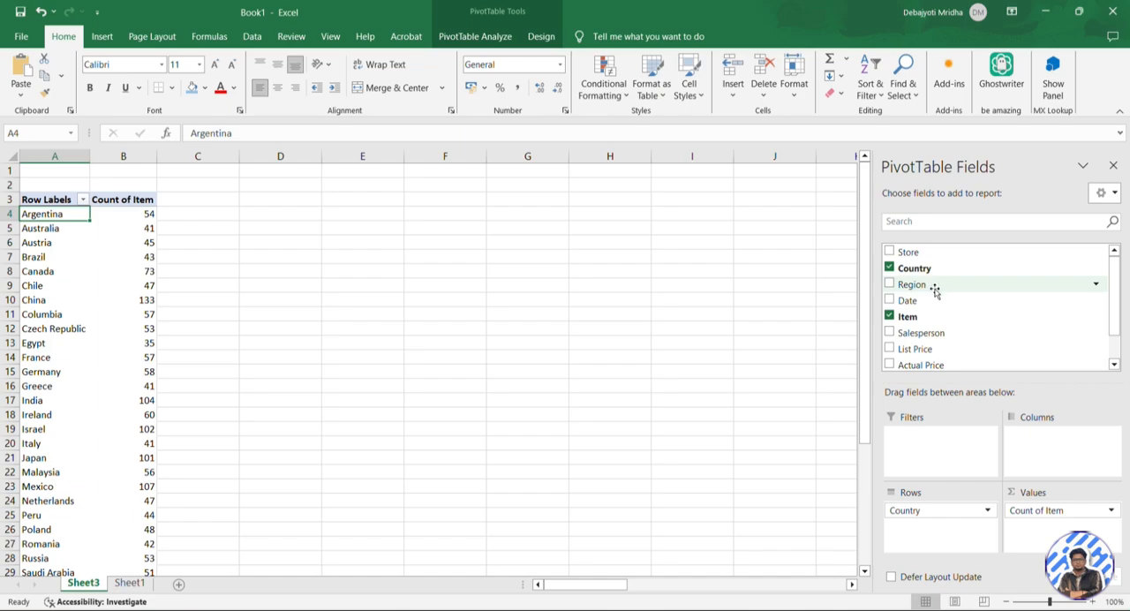
pyautogui.moveTo(935, 291); pyautogui.dragTo(941, 443)
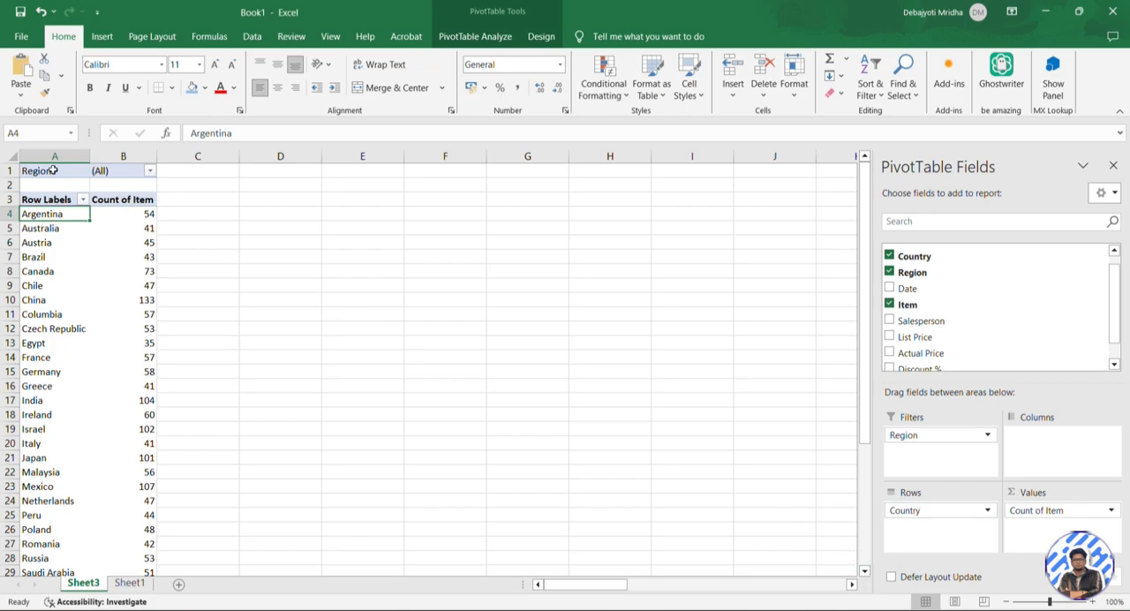
# Filter the PivotTable to the APAC region and check the item counts of India and Malaysia
pyautogui.moveTo(148, 222)
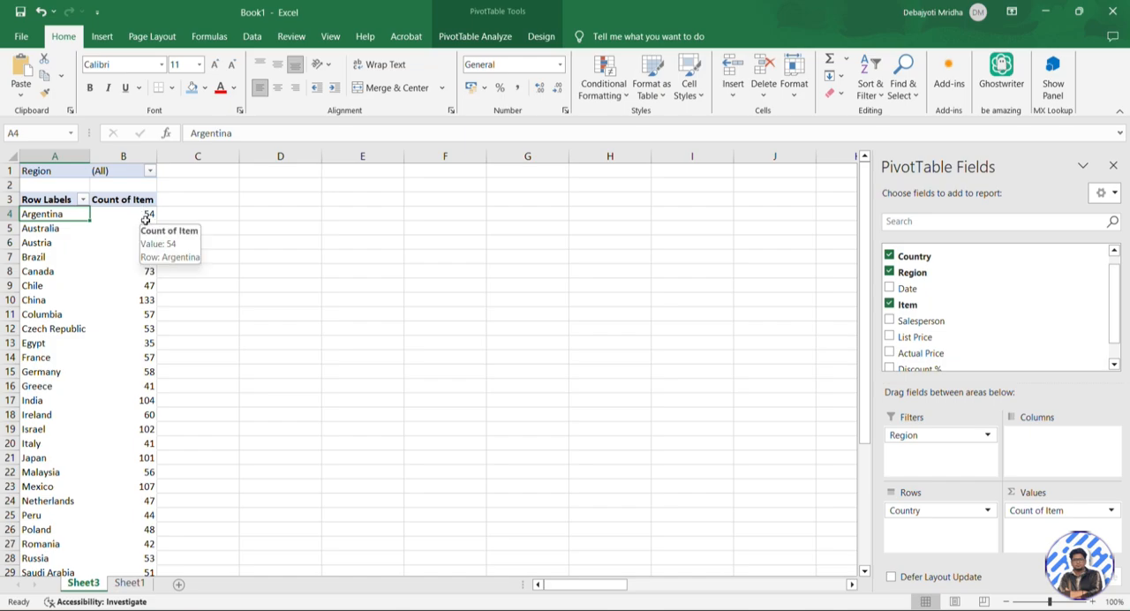
pyautogui.click(148, 171)
pyautogui.click(31, 223)
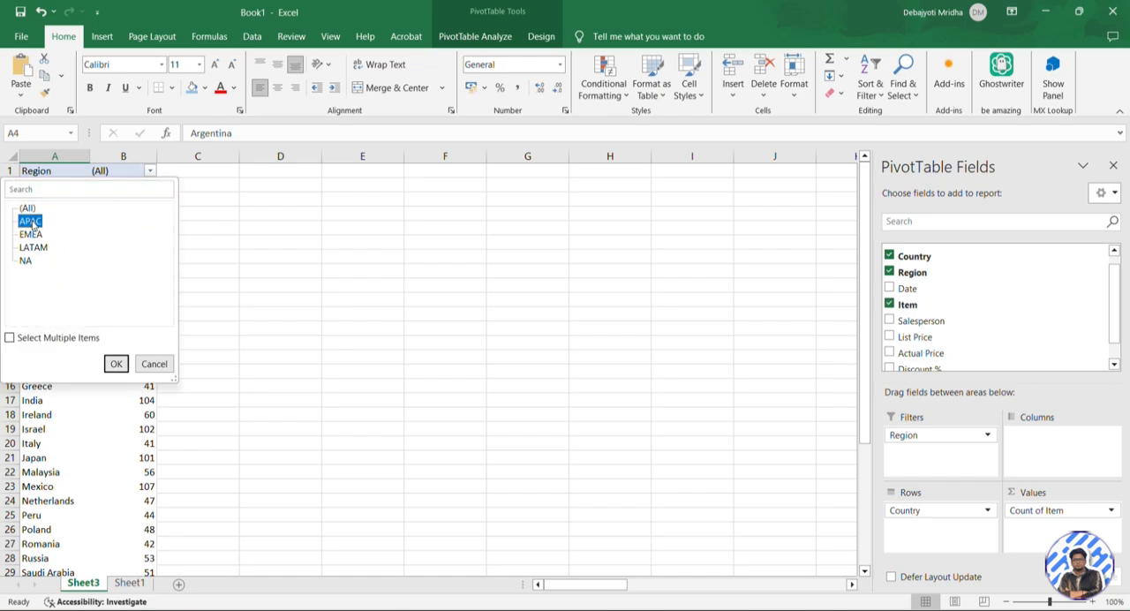
pyautogui.click(116, 363)
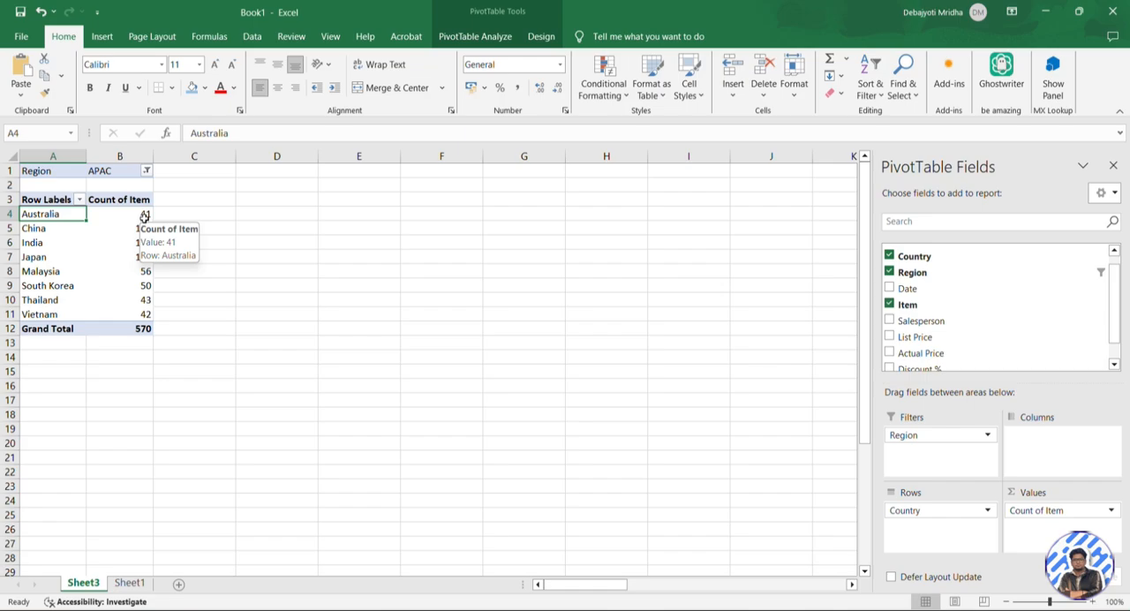
pyautogui.click(75, 241)
pyautogui.click(134, 242)
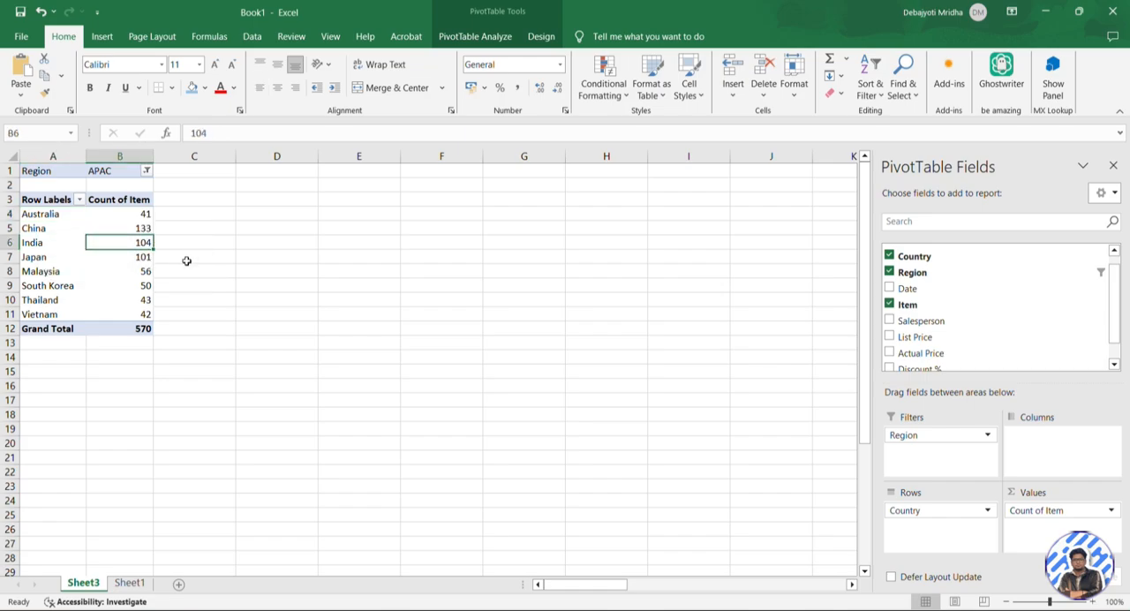
pyautogui.click(71, 265)
pyautogui.click(131, 268)
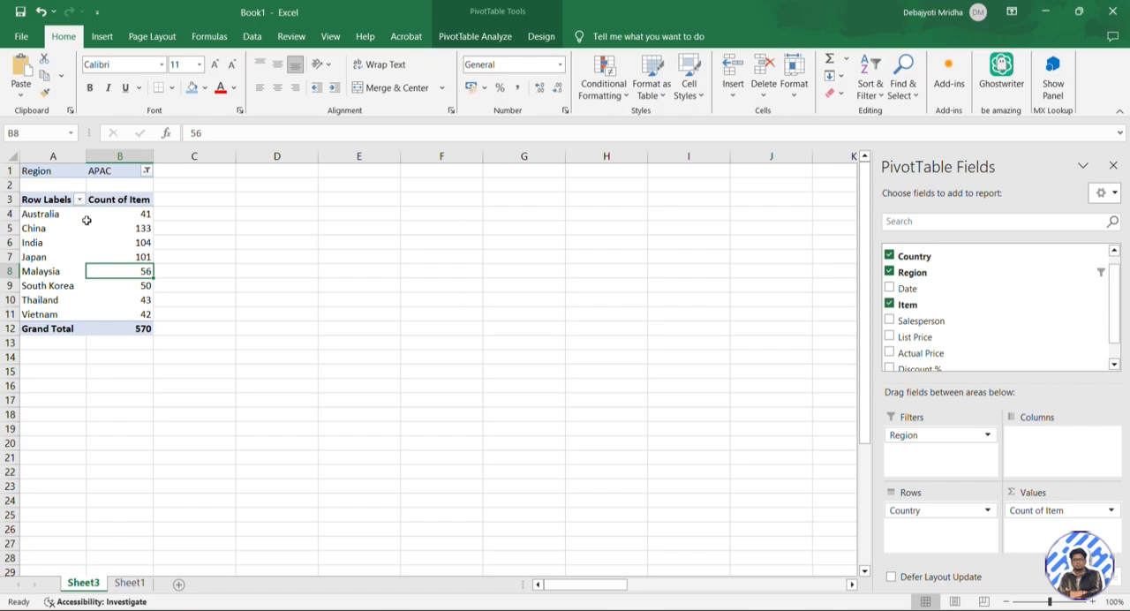
# Switch the PivotTable's region filter to LATAM and check the item count of Argentina
pyautogui.click(146, 172)
pyautogui.click(33, 248)
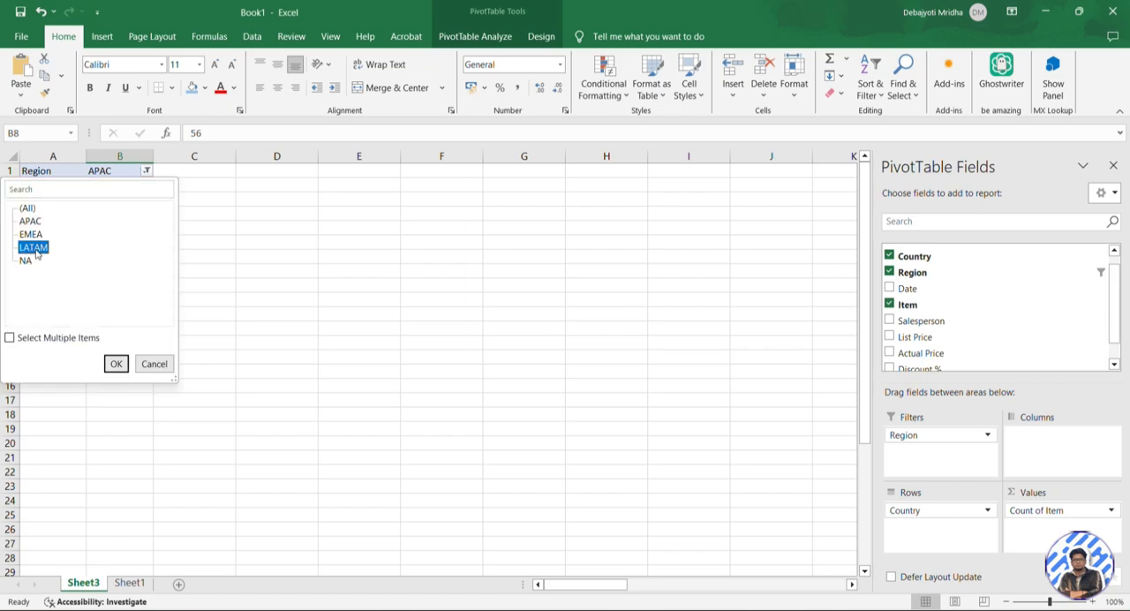
pyautogui.click(115, 364)
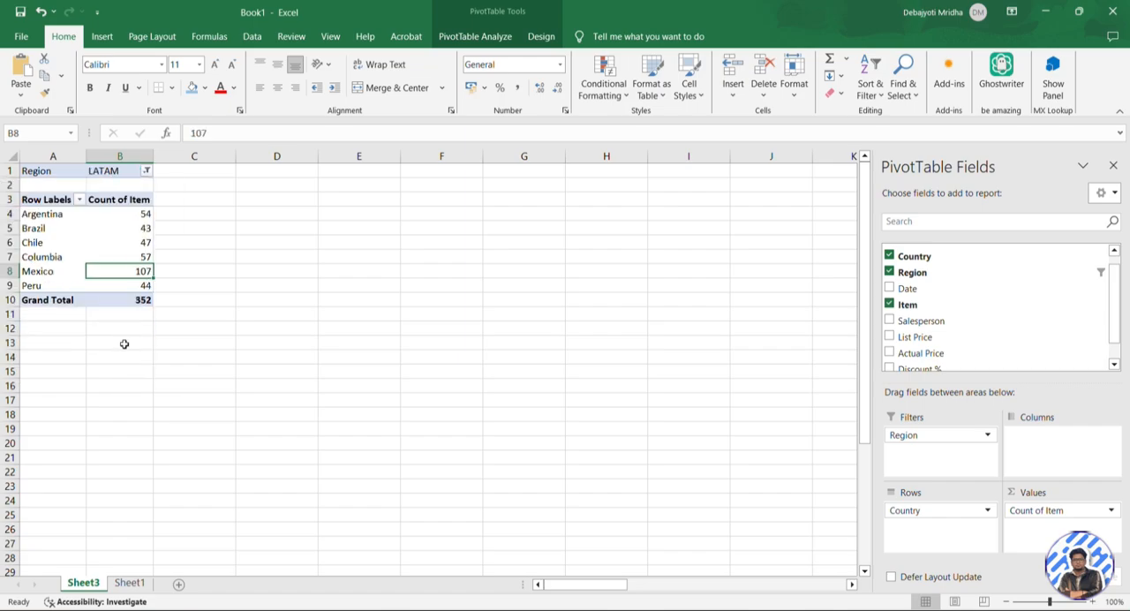
pyautogui.click(148, 214)
pyautogui.moveTo(147, 228)
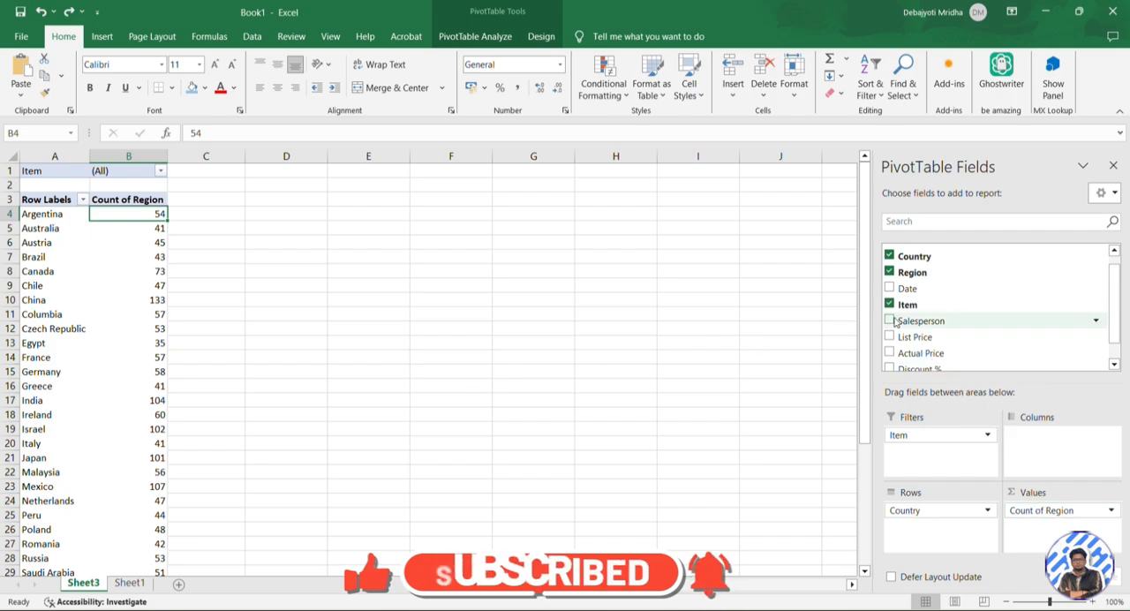
# Empty the PivotTable by removing the Country, Region and Item fields
pyautogui.click(890, 256)
pyautogui.click(890, 272)
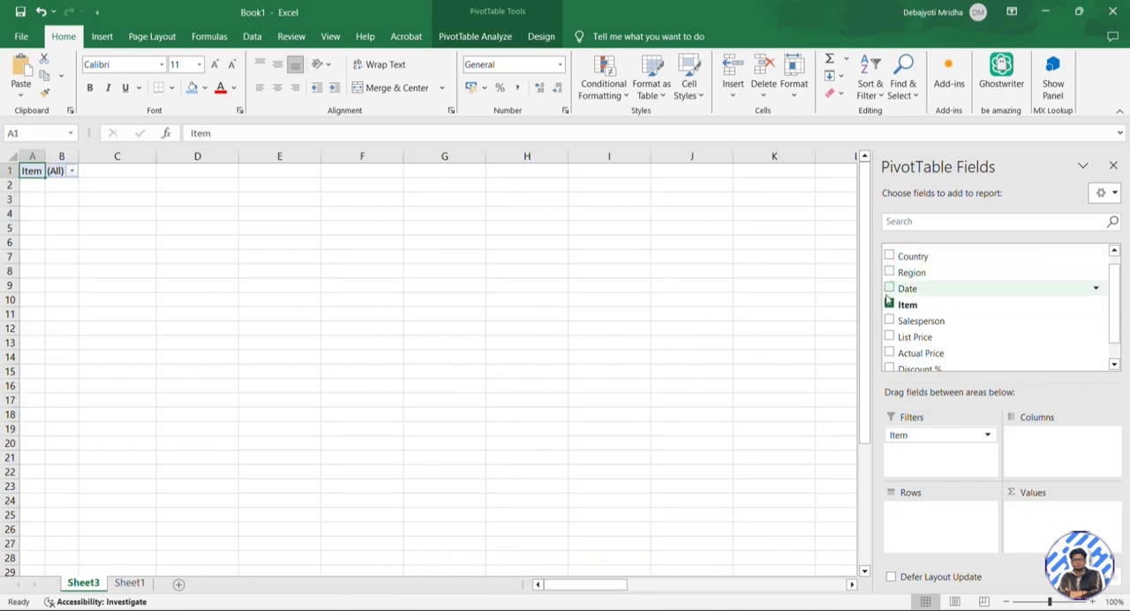
pyautogui.click(890, 303)
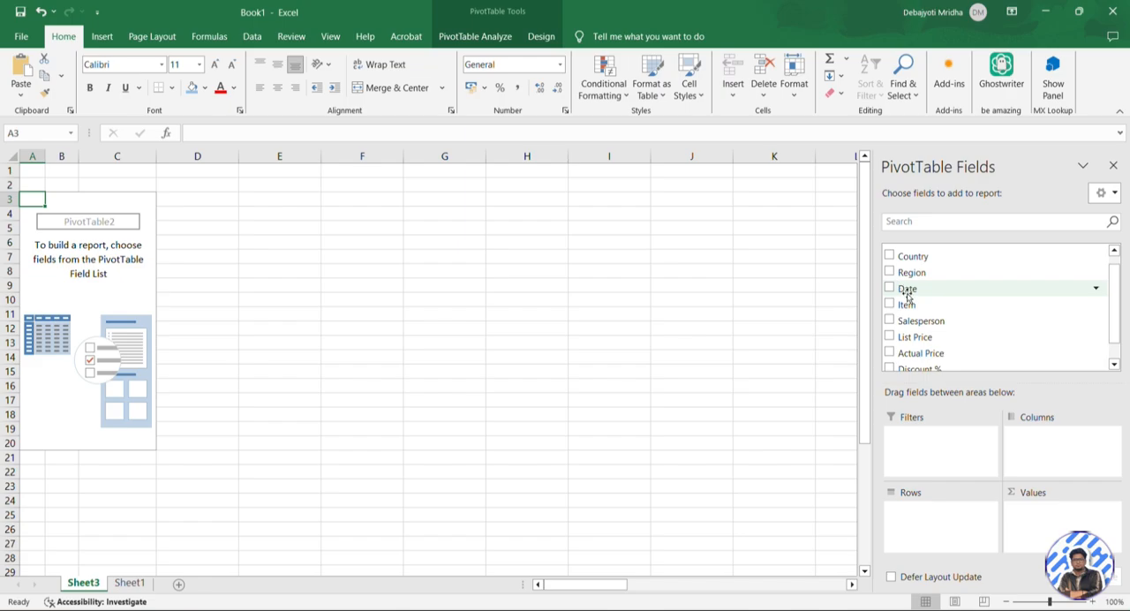
# Lay out the PivotTable with Date as columns, Salesperson as rows and the count of Item as values
pyautogui.moveTo(907, 296); pyautogui.dragTo(1060, 437)
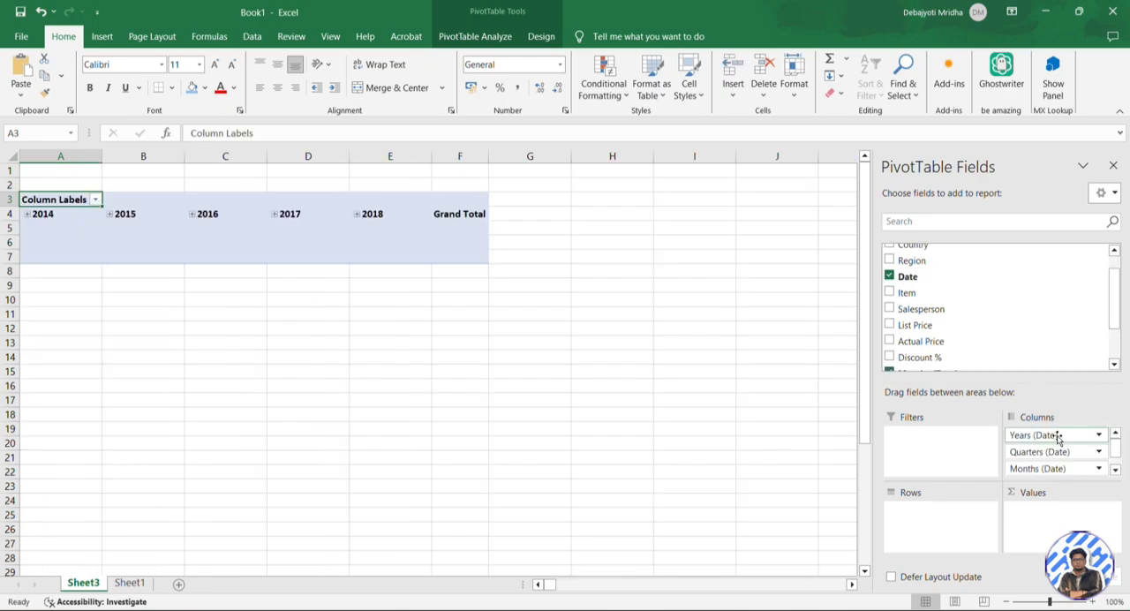
pyautogui.moveTo(940, 311); pyautogui.dragTo(939, 510)
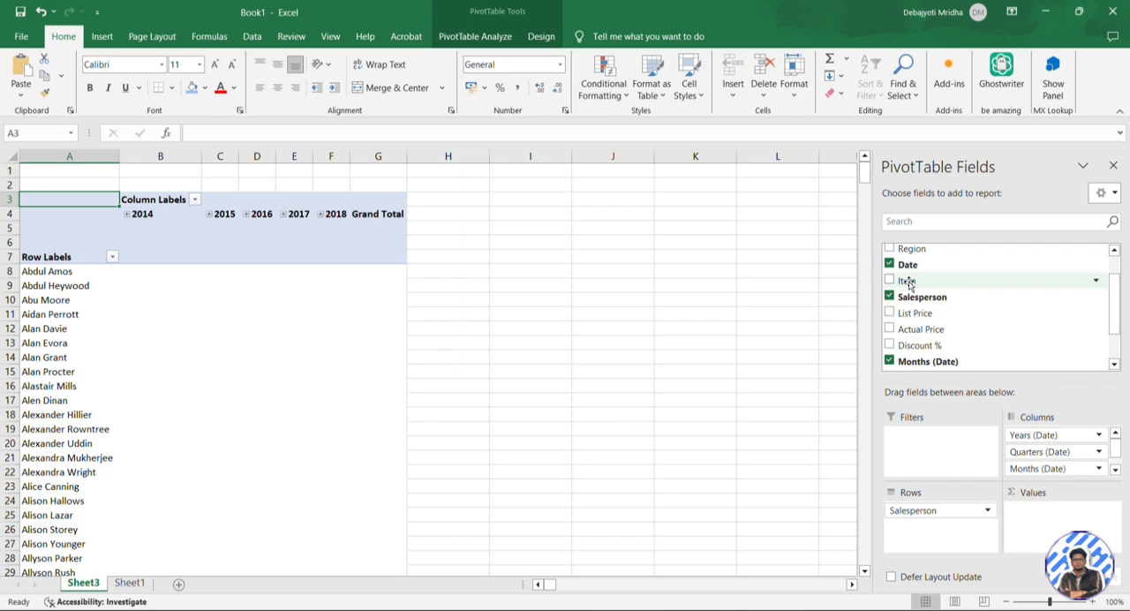
pyautogui.moveTo(907, 283); pyautogui.dragTo(1066, 509)
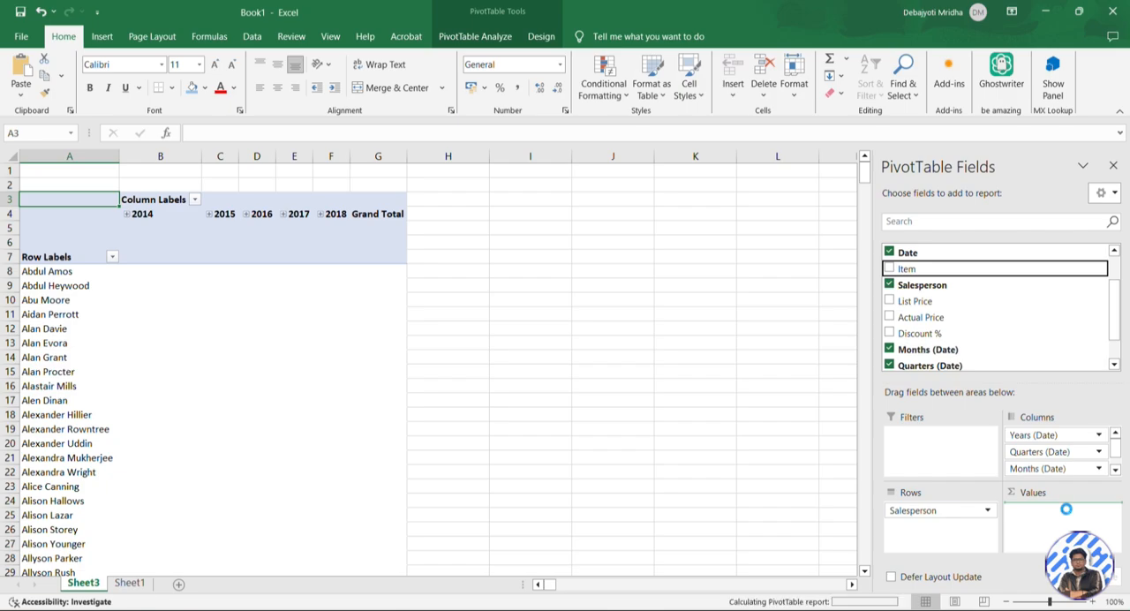
# Examine the yearly item counts of individual salespeople in the PivotTable, including the 2014 and 2015 columns
pyautogui.click(219, 389)
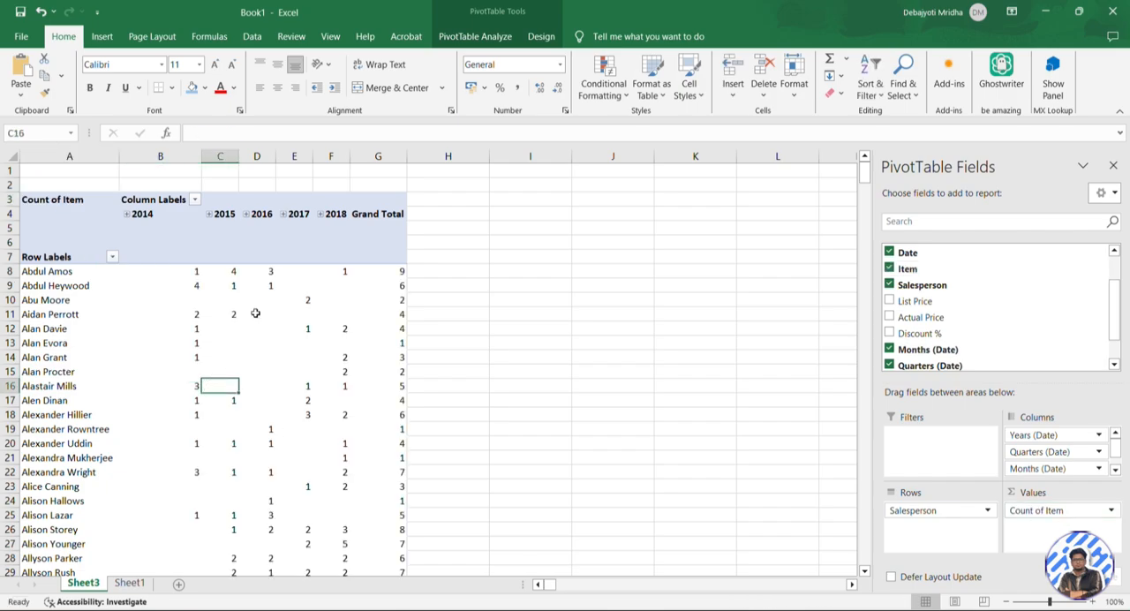
pyautogui.moveTo(382, 313)
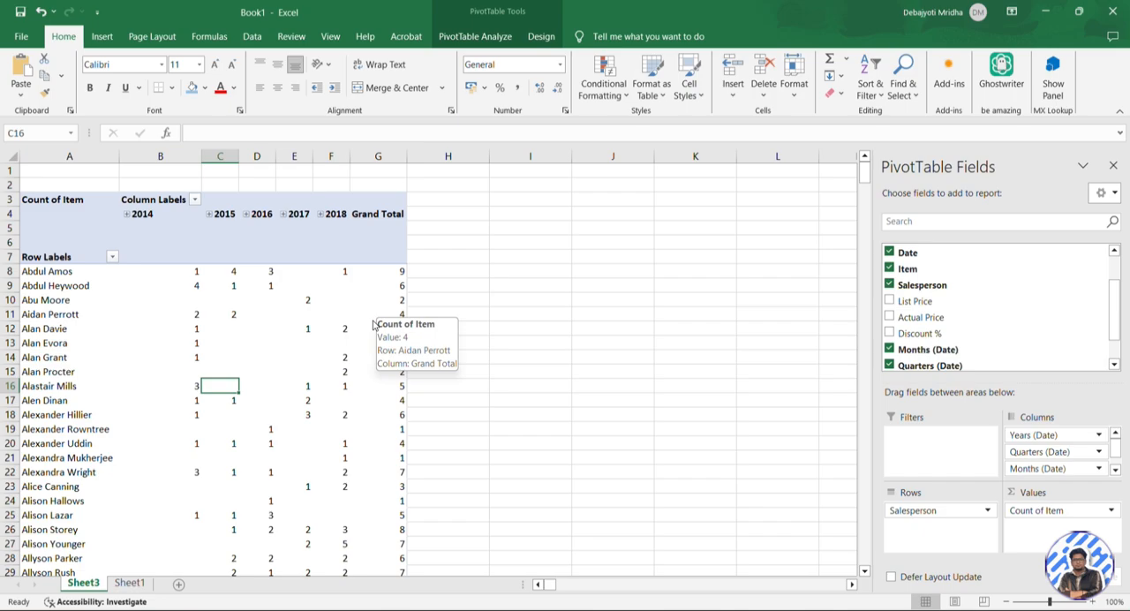
pyautogui.click(49, 273)
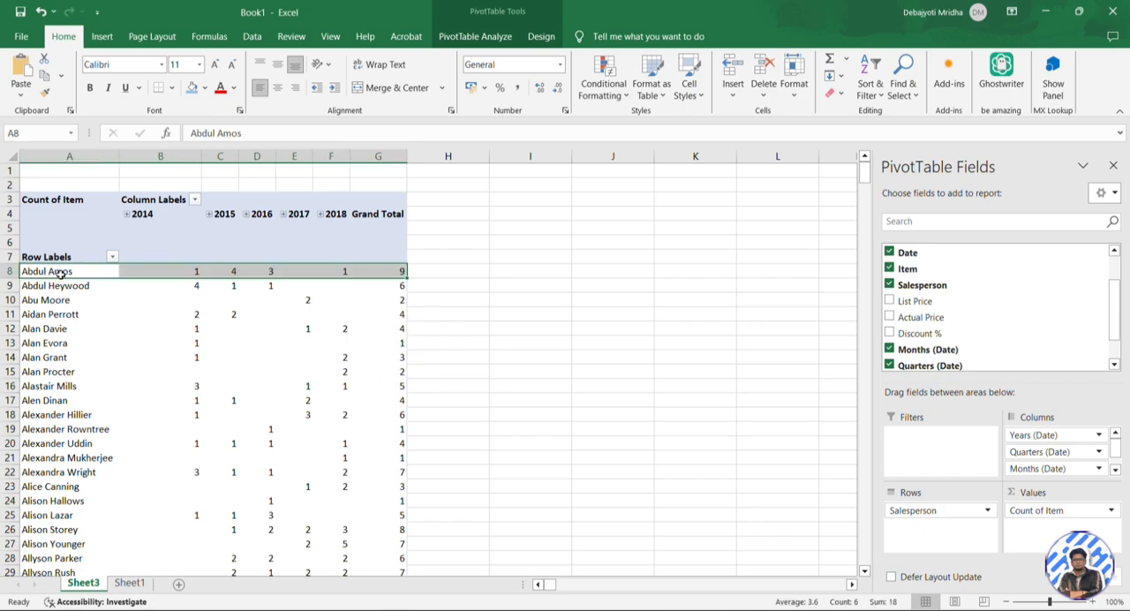
pyautogui.click(157, 300)
pyautogui.click(193, 272)
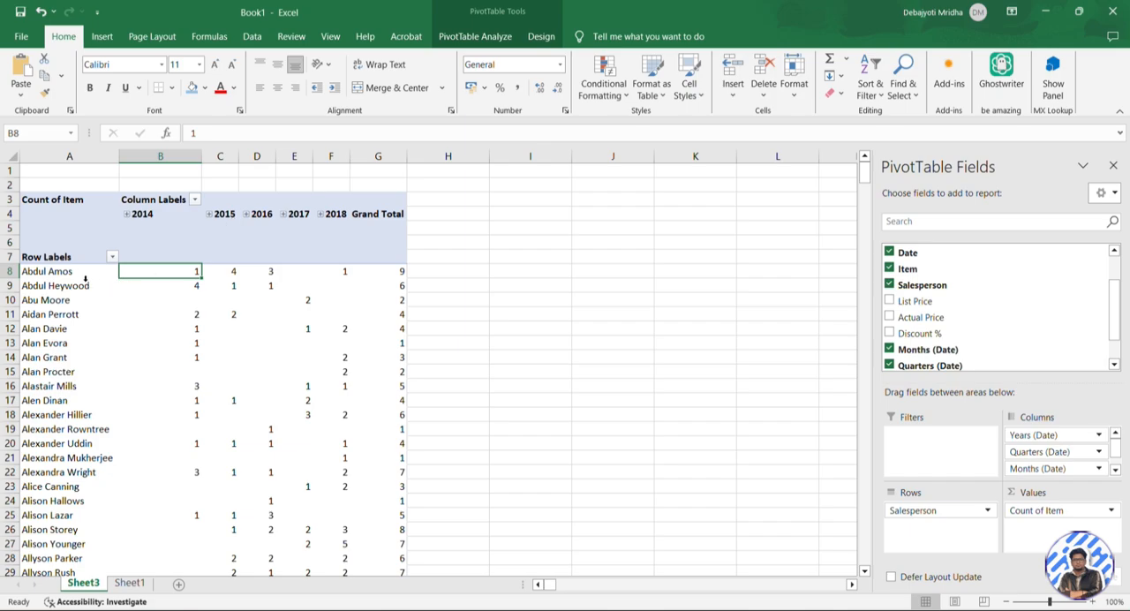
pyautogui.click(235, 274)
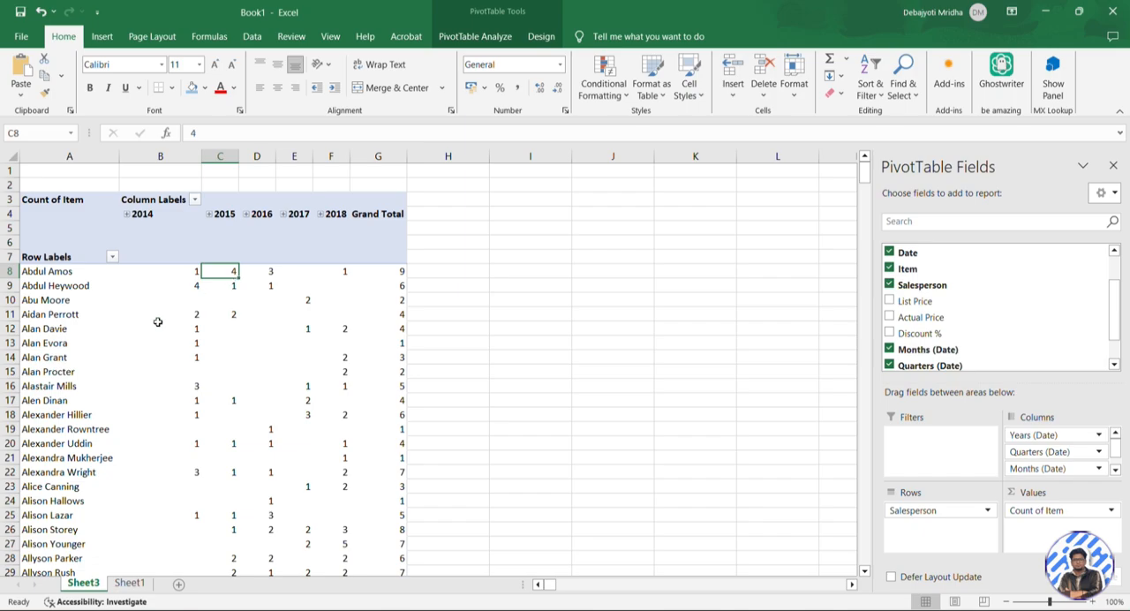
pyautogui.click(81, 474)
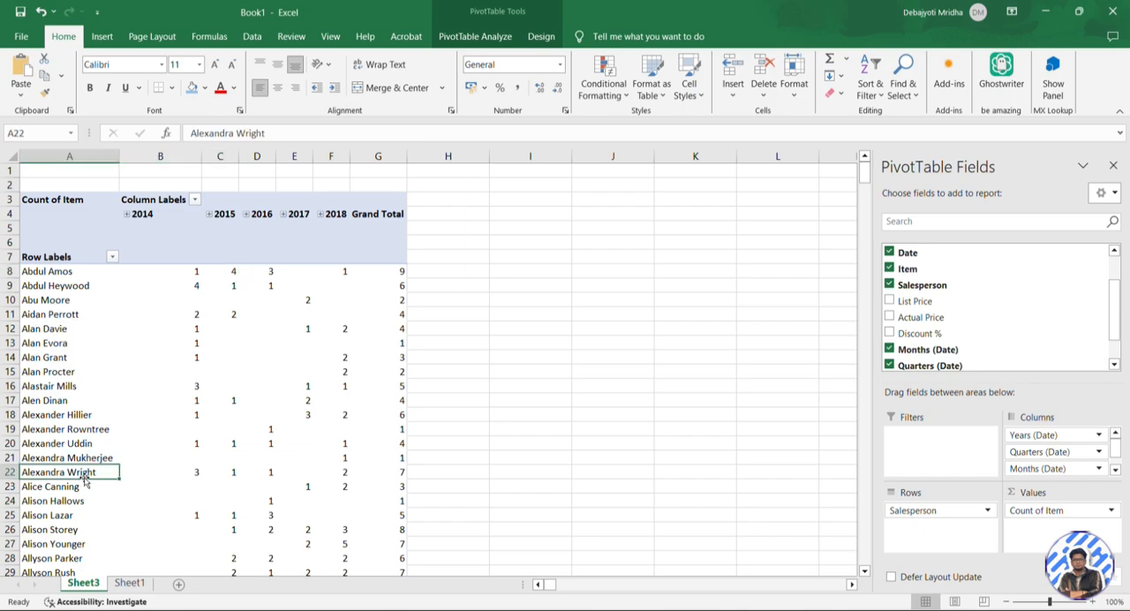
pyautogui.click(196, 470)
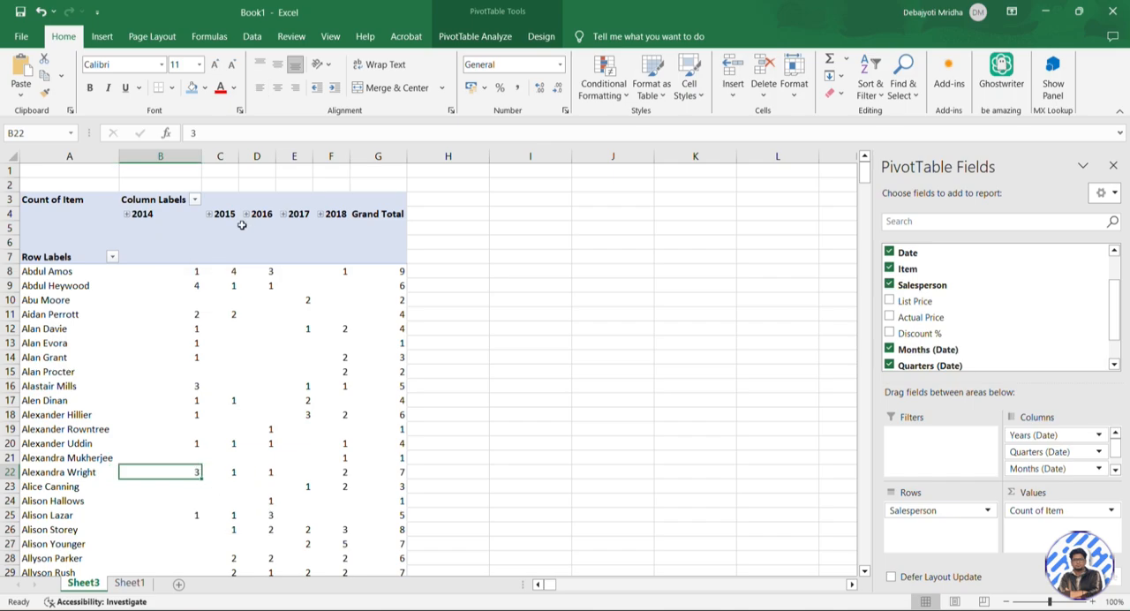
# Add Item as a report filter to the PivotTable and filter it to Air conditioner
pyautogui.click(231, 471)
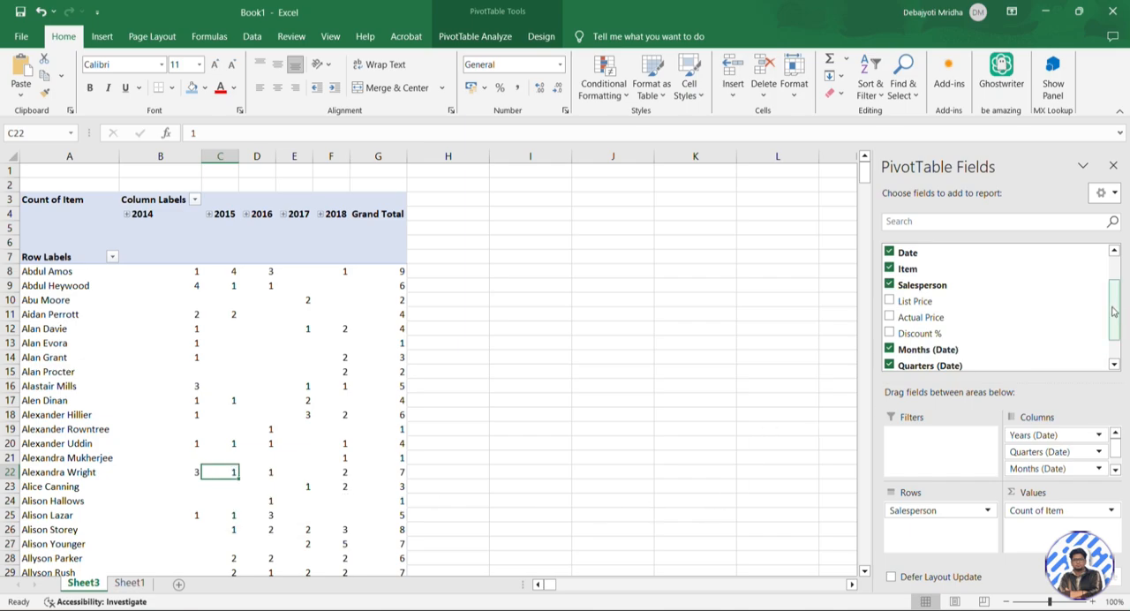
pyautogui.moveTo(1113, 289); pyautogui.dragTo(1113, 265)
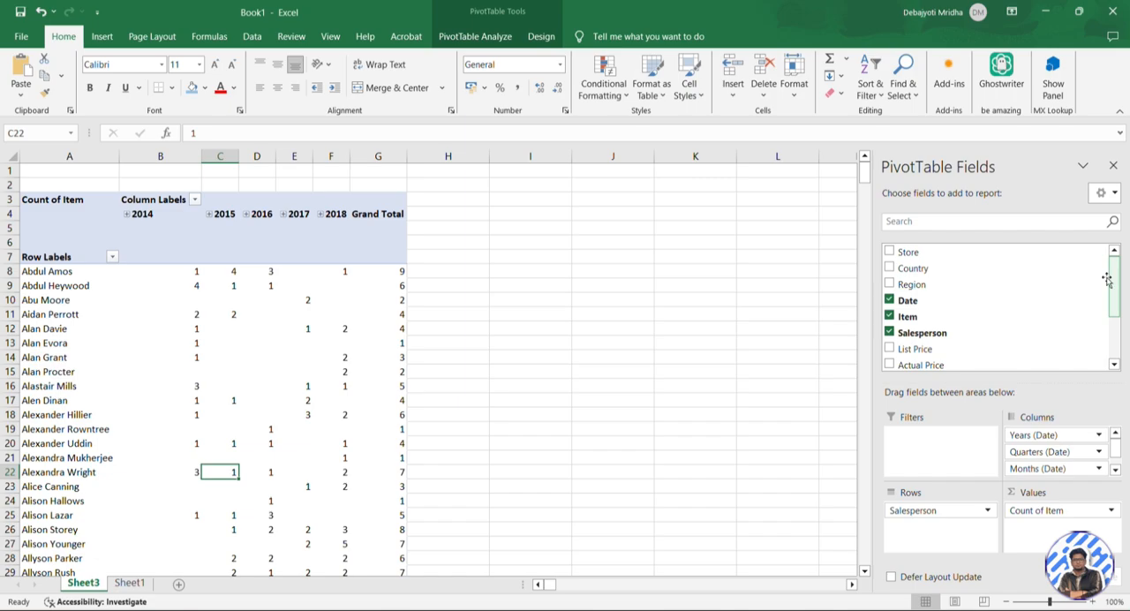
pyautogui.moveTo(937, 316); pyautogui.dragTo(956, 443)
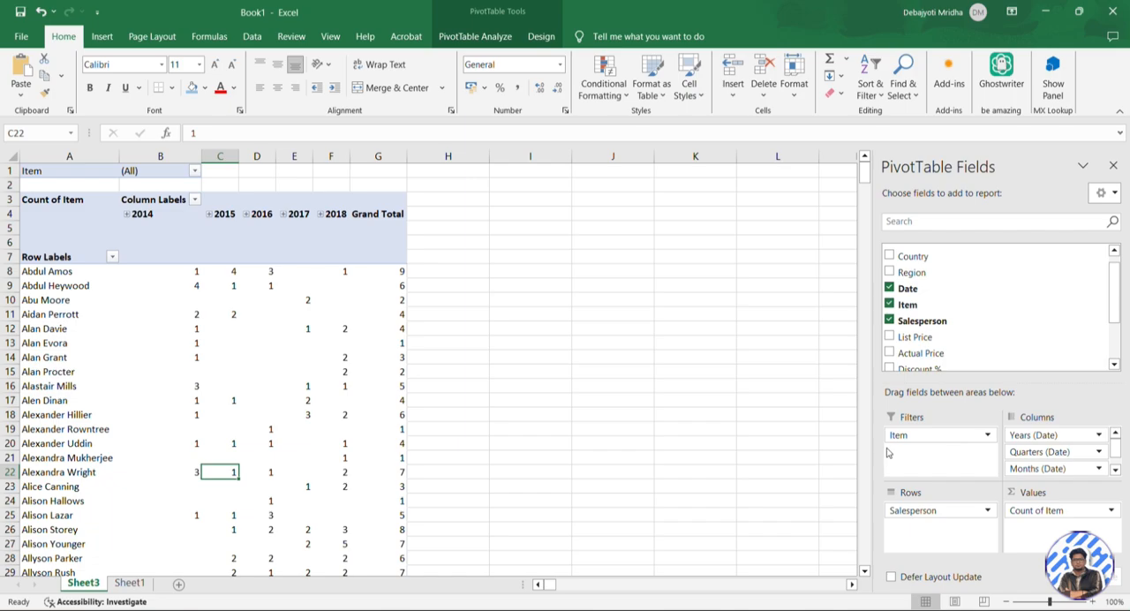
pyautogui.click(33, 172)
pyautogui.click(139, 171)
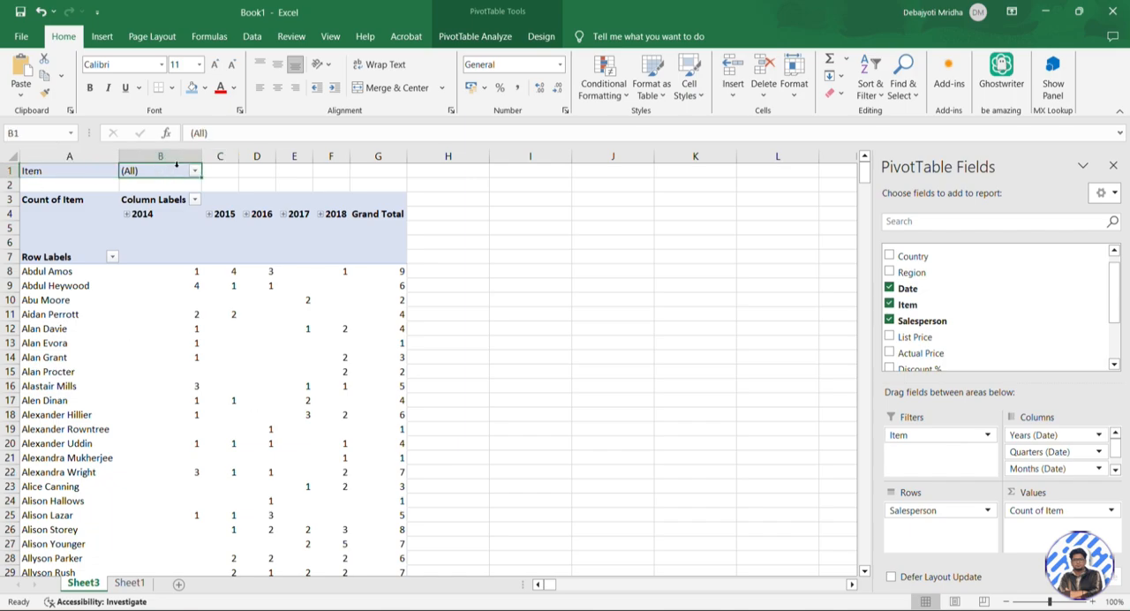
pyautogui.click(195, 172)
pyautogui.click(74, 222)
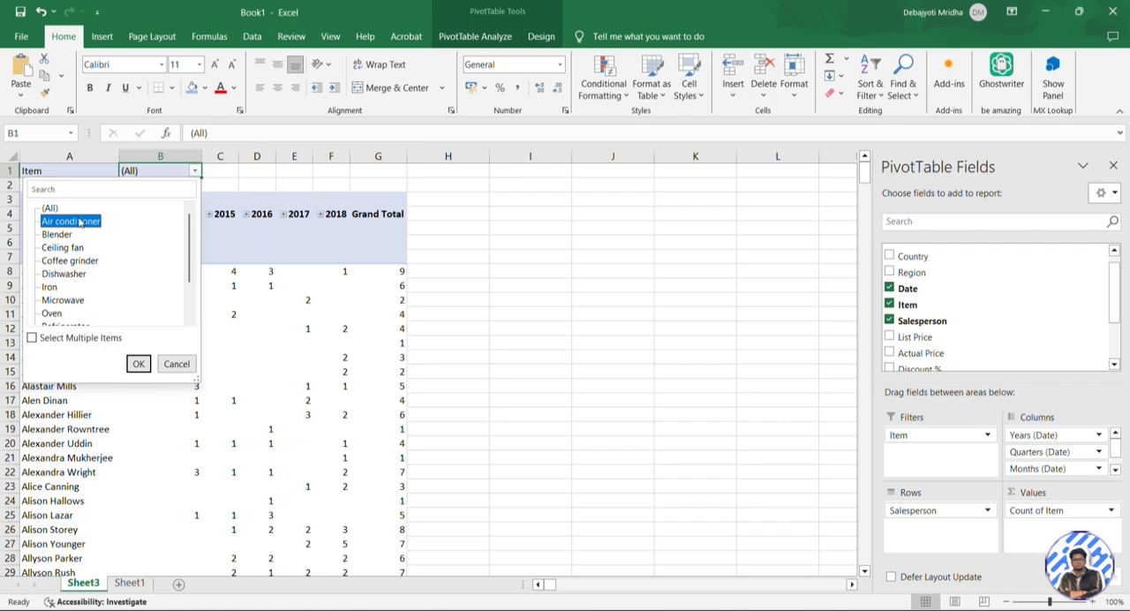
pyautogui.click(139, 362)
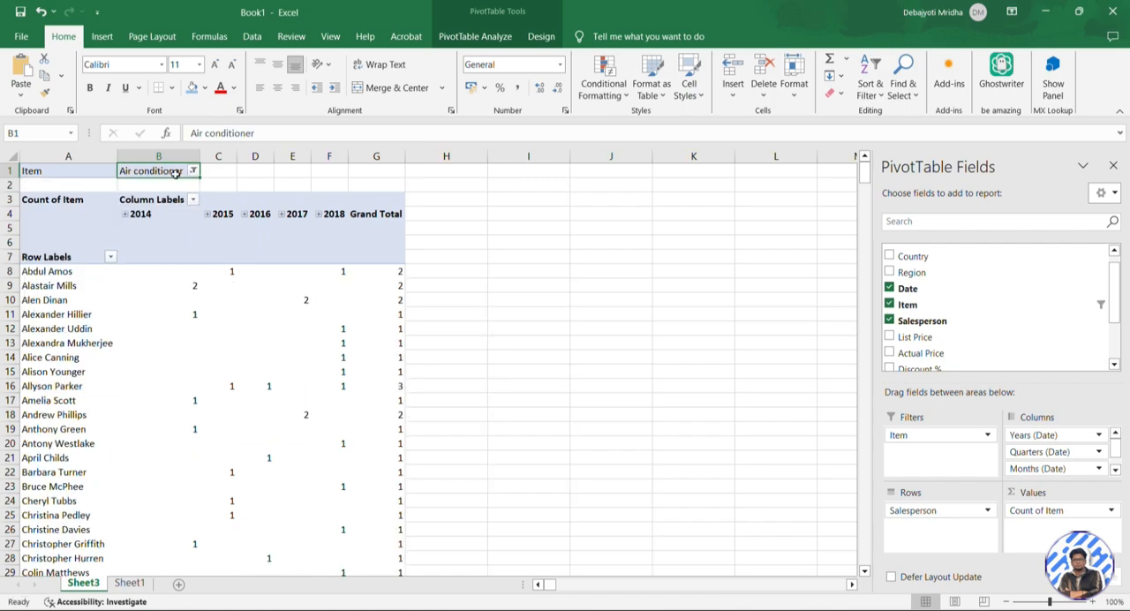
pyautogui.moveTo(93, 273); pyautogui.dragTo(253, 530)
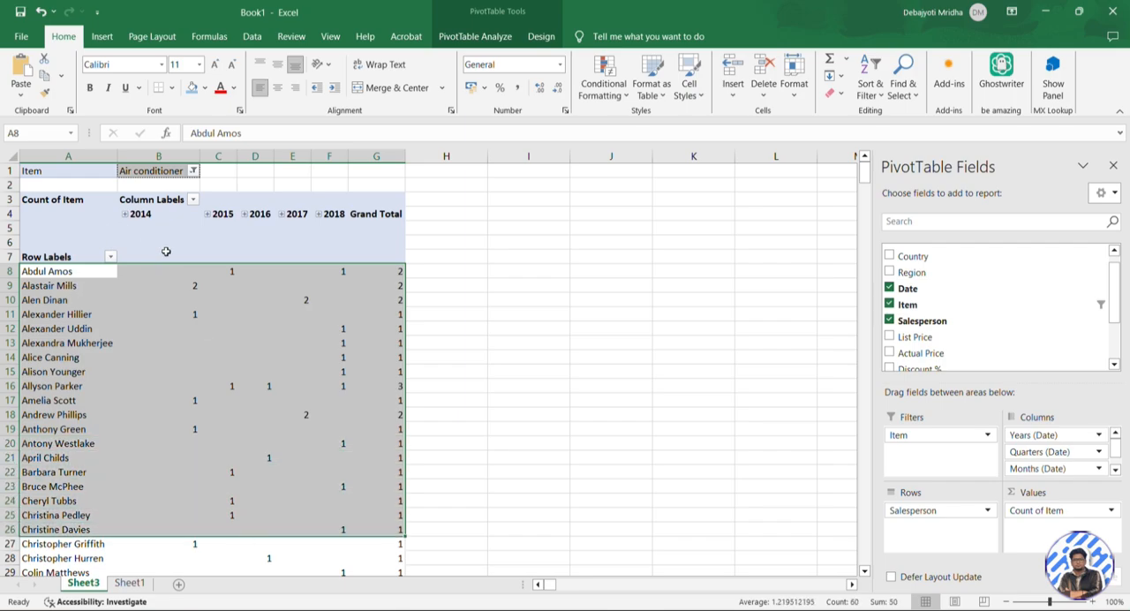
# Switch the PivotTable's Item filter to Dishwasher and check the yearly counts of individual salespeople
pyautogui.click(192, 170)
pyautogui.click(74, 276)
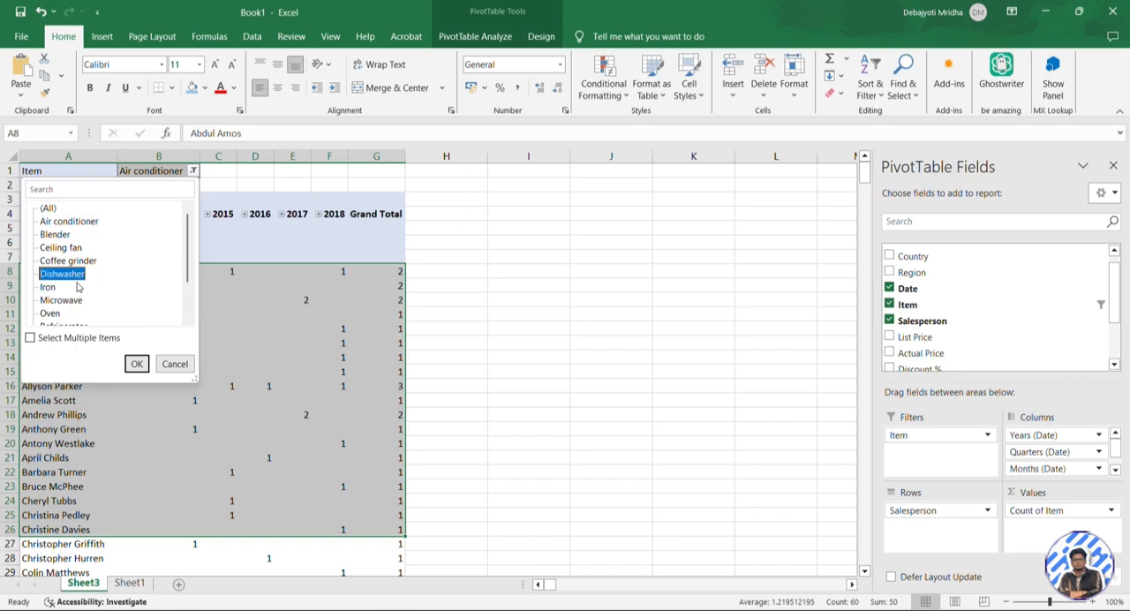
pyautogui.click(139, 364)
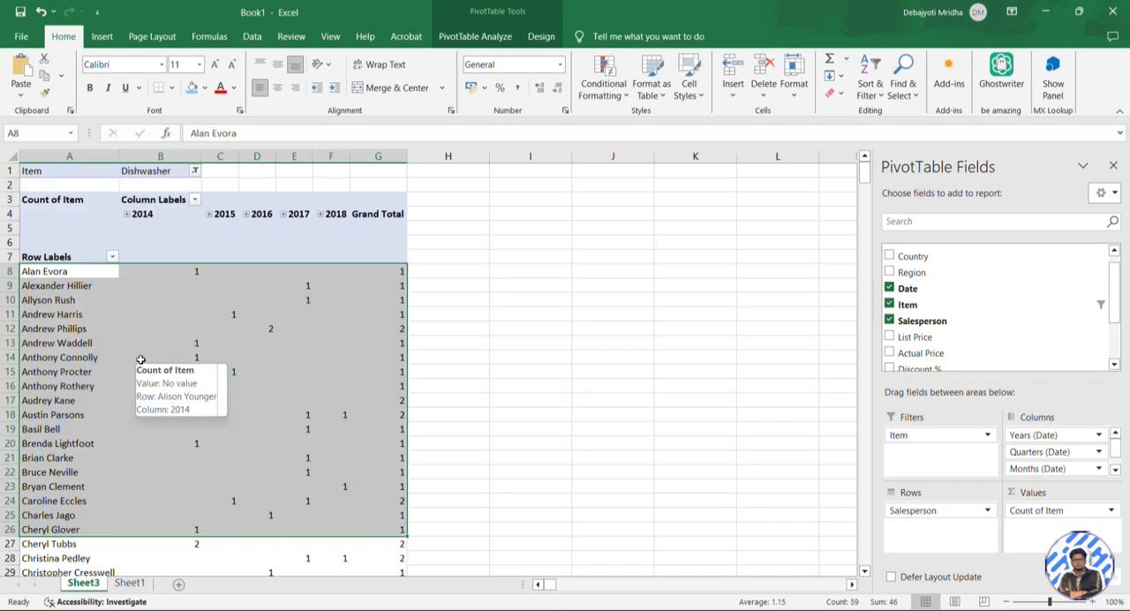
pyautogui.click(102, 330)
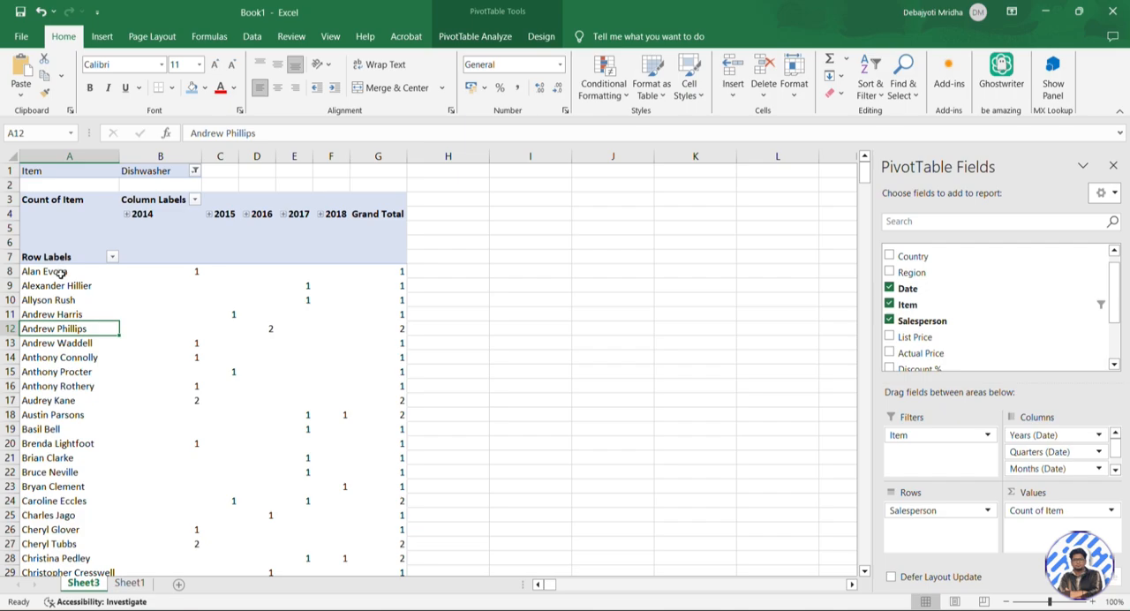
pyautogui.click(75, 300)
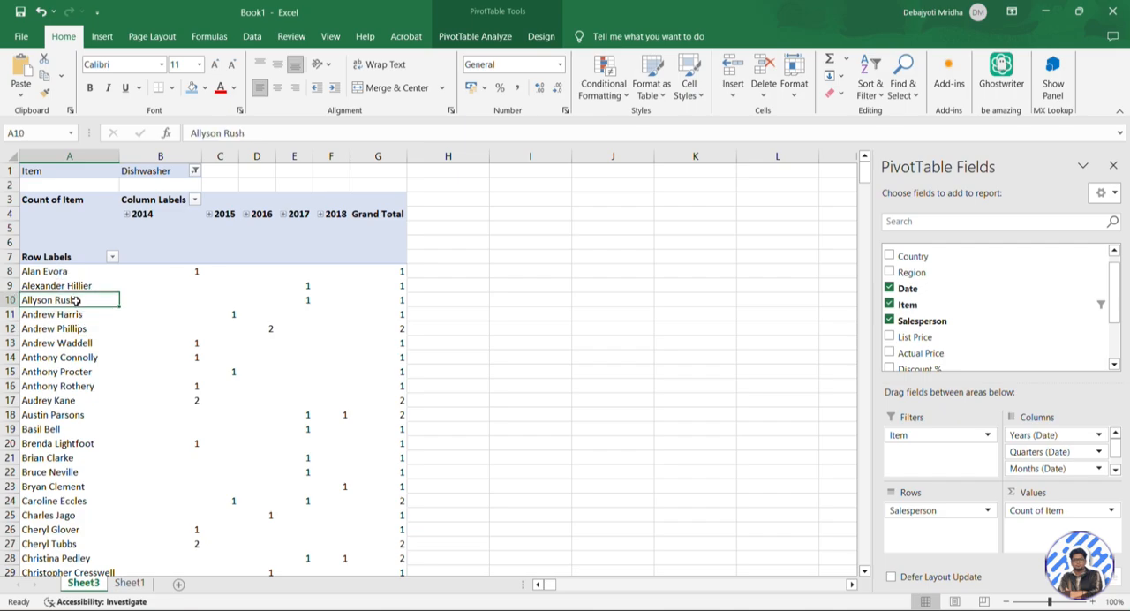
pyautogui.click(194, 300)
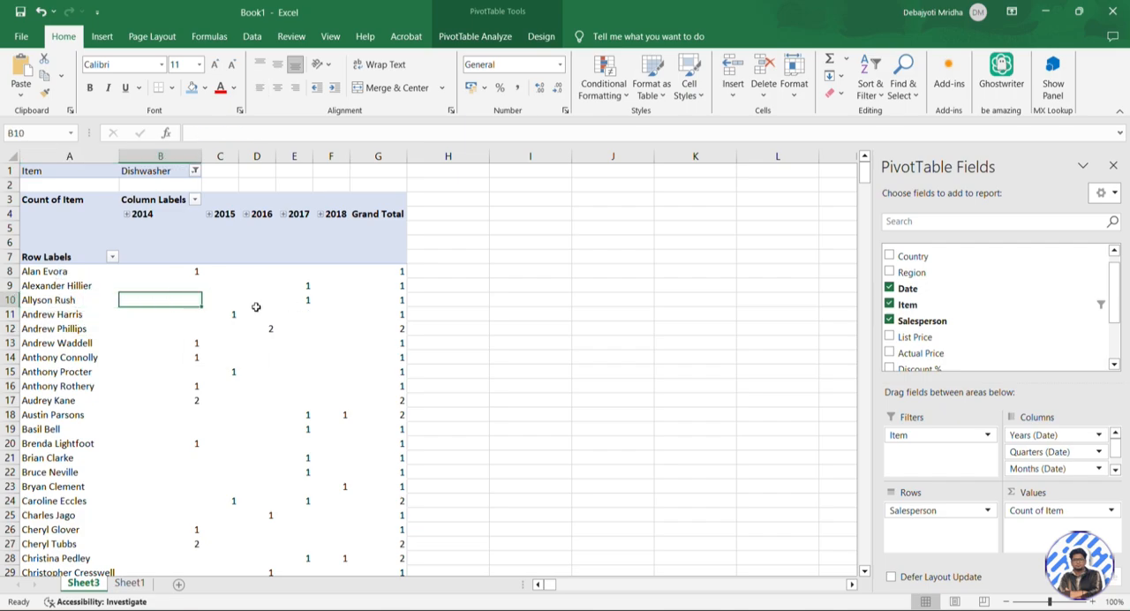
pyautogui.click(301, 302)
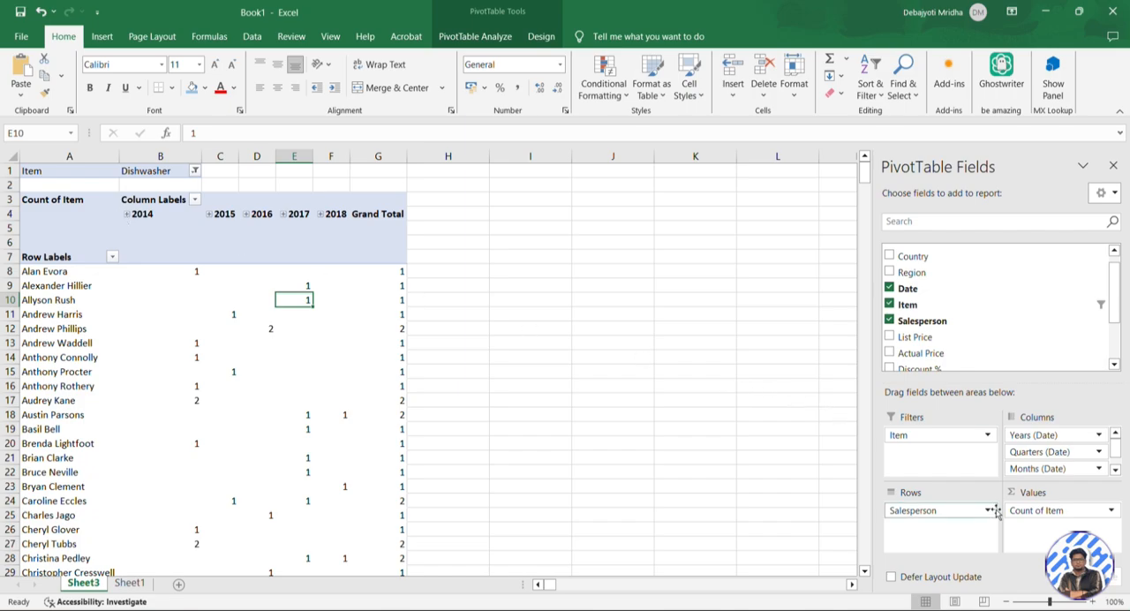
# Empty the PivotTable by removing the Date, Item, Salesperson, Months, Quarters and Years fields
pyautogui.click(889, 304)
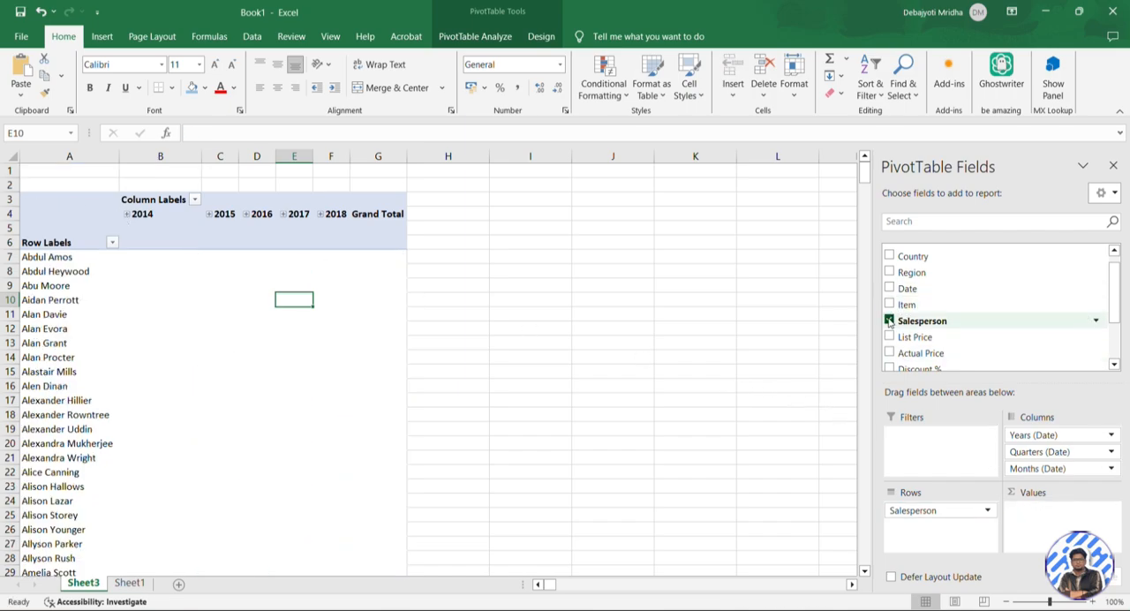
pyautogui.click(889, 321)
pyautogui.scroll(-3, 996, 358)
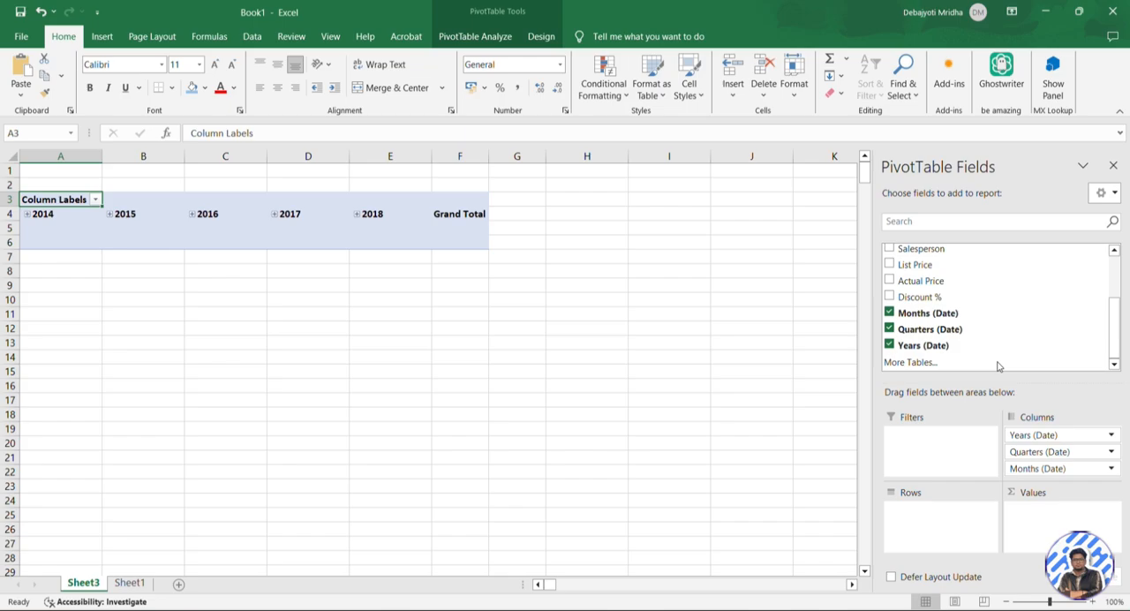
pyautogui.click(889, 313)
pyautogui.click(889, 328)
pyautogui.click(890, 345)
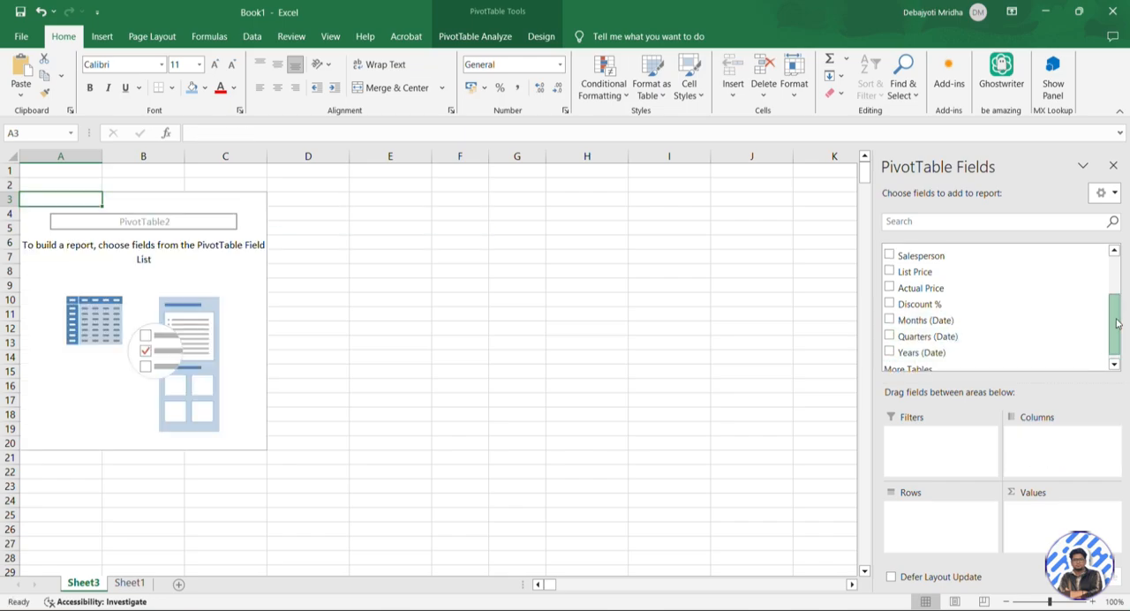
# Lay out the PivotTable with Salesperson as rows, Country as columns and the count of Item as values
pyautogui.moveTo(1116, 324); pyautogui.dragTo(1116, 276)
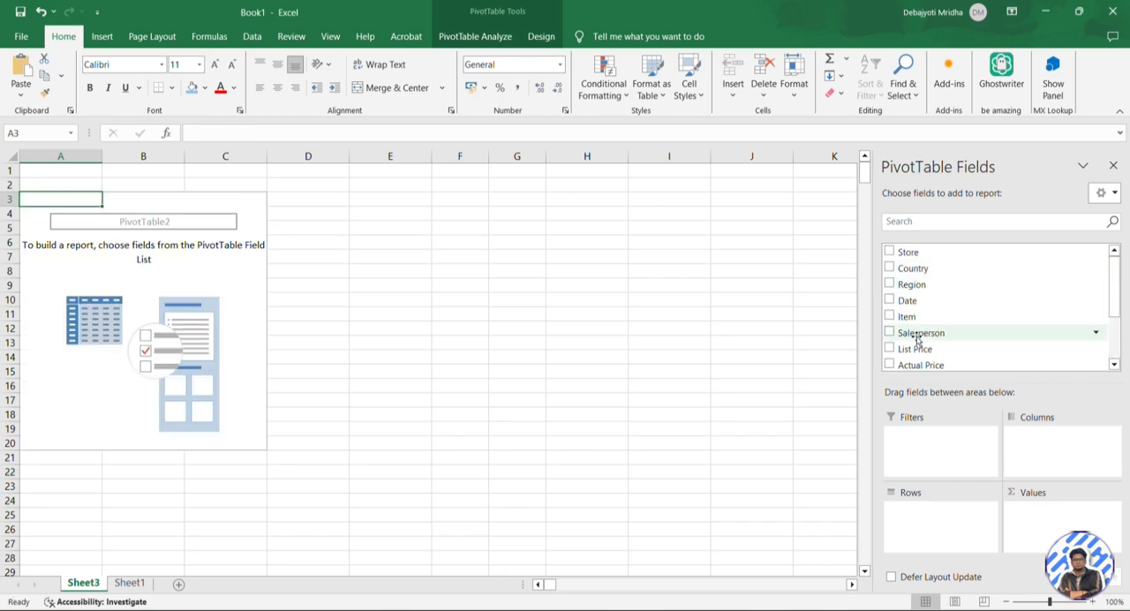
pyautogui.moveTo(918, 340); pyautogui.dragTo(929, 510)
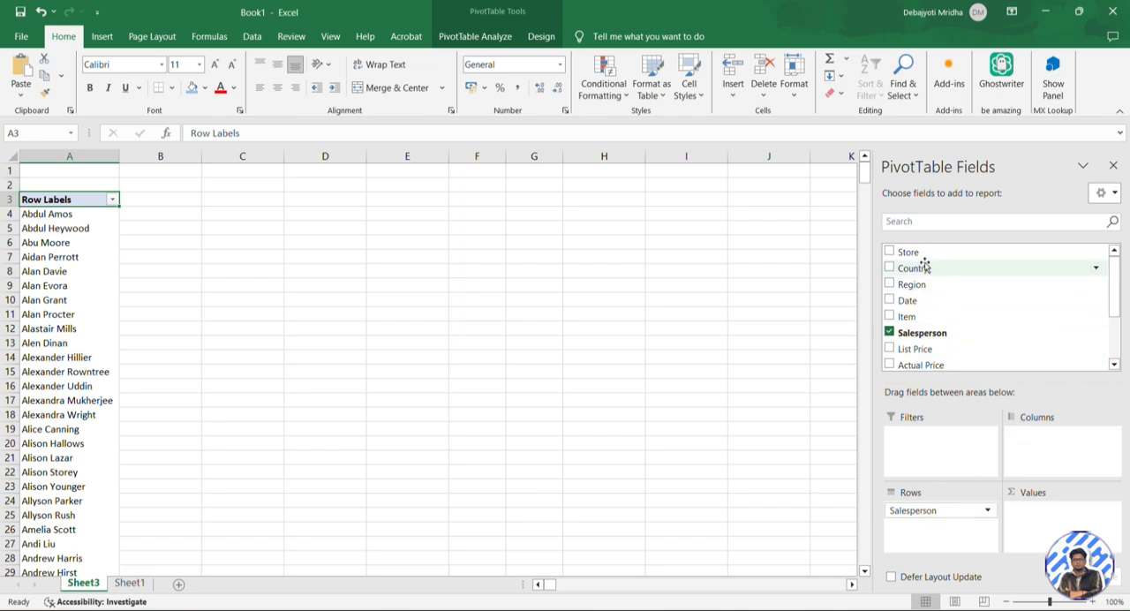
pyautogui.moveTo(925, 269); pyautogui.dragTo(1065, 454)
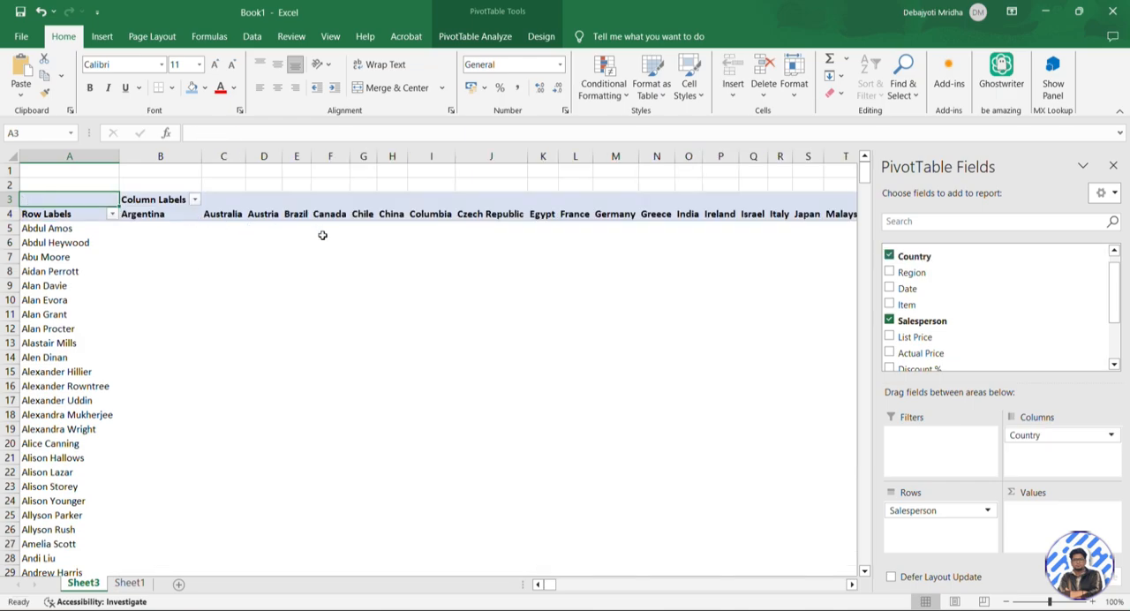
pyautogui.moveTo(927, 304); pyautogui.dragTo(1044, 511)
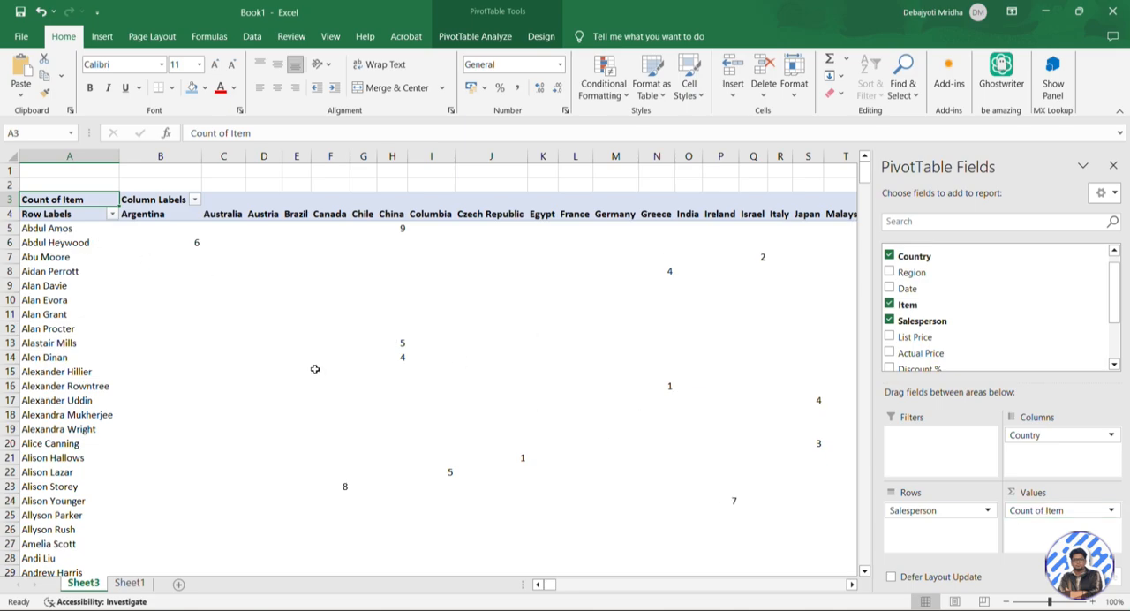
pyautogui.moveTo(314, 369)
pyautogui.moveTo(482, 322)
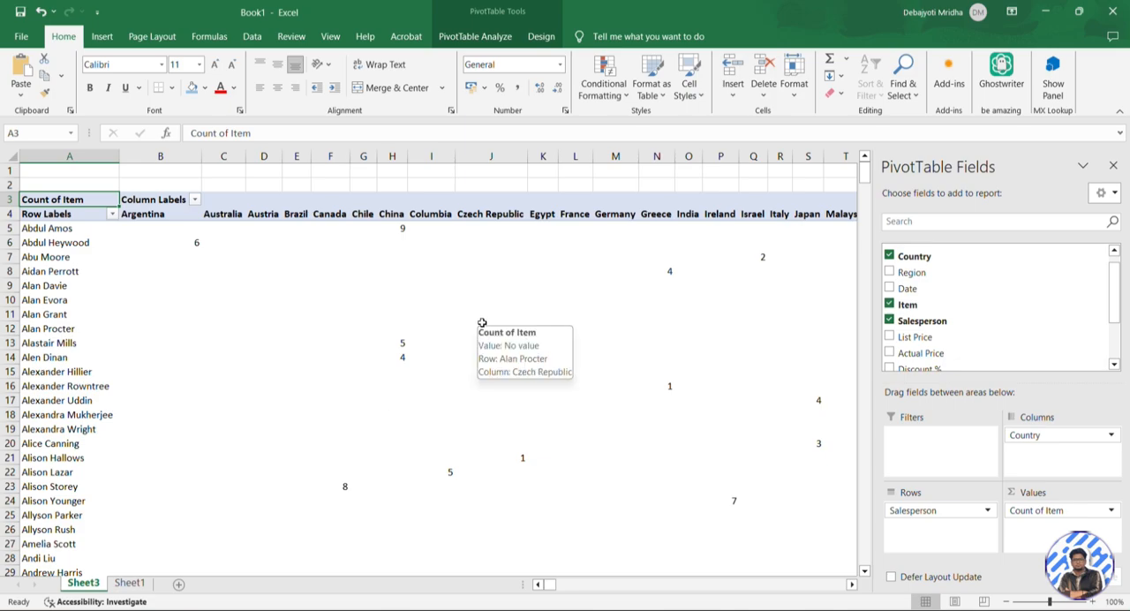